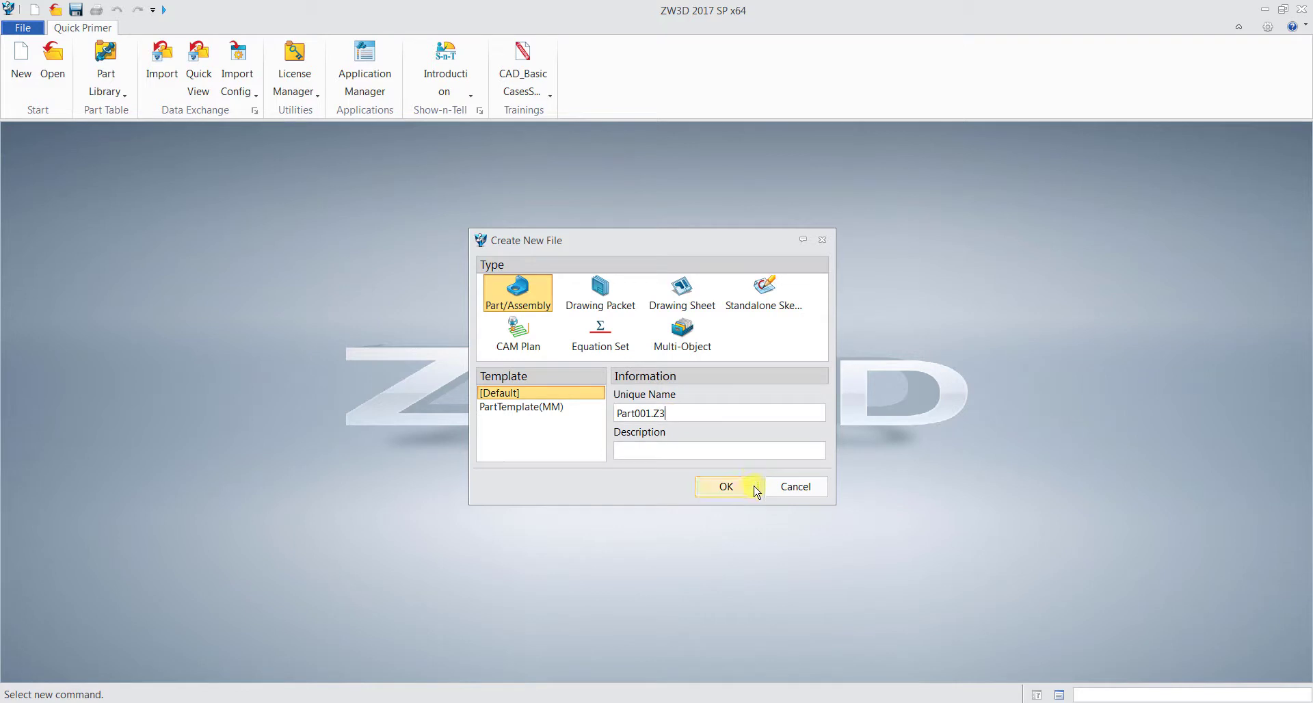
# Create a new Part/Assembly file named Part001.Z3 from the default template and show the full row of menus
pyautogui.click(754, 491)
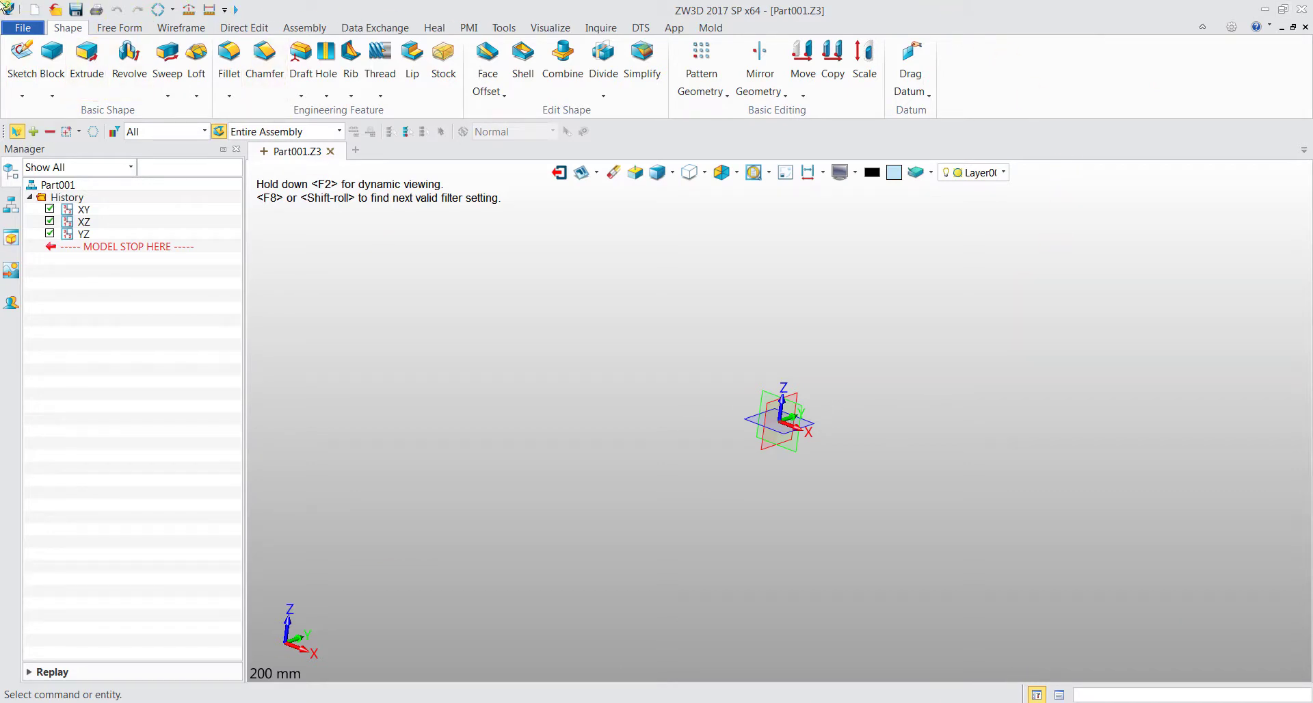
pyautogui.click(238, 12)
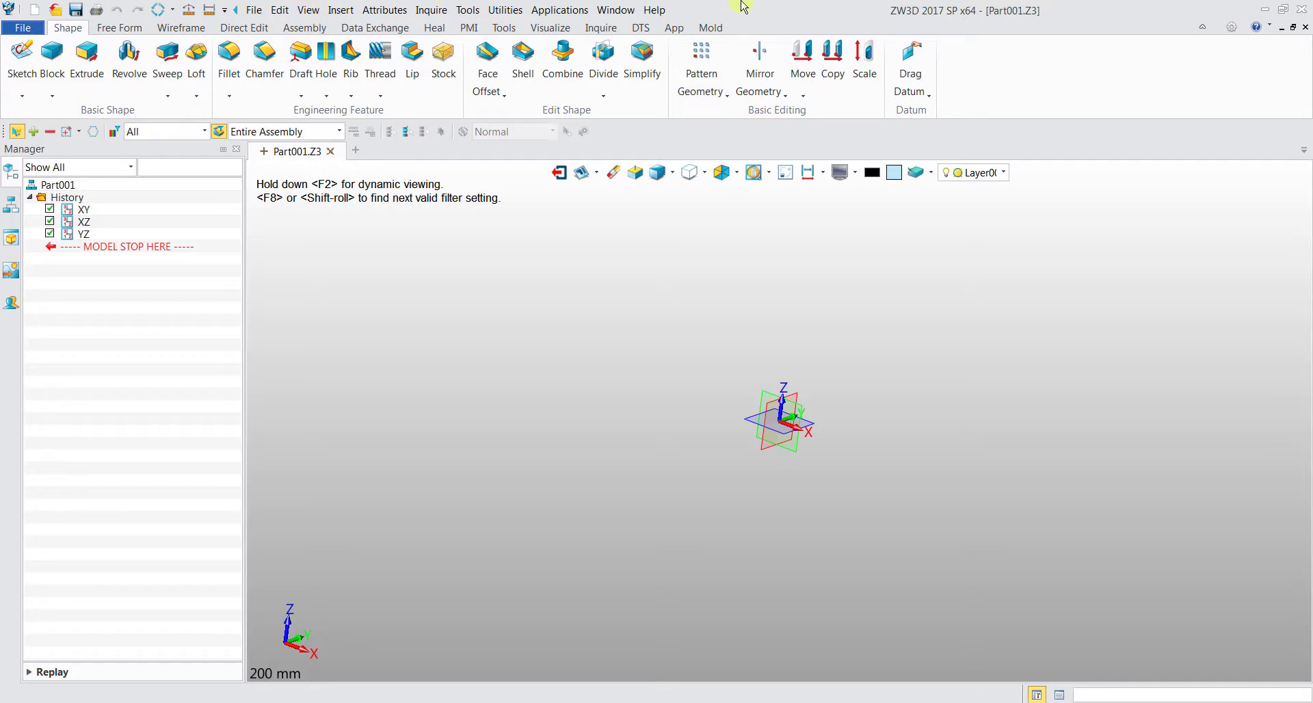
# Look through the classic menus and the ribbon's command sets from Free Form to Visualize, ending back on the Shape commands
pyautogui.click(254, 10)
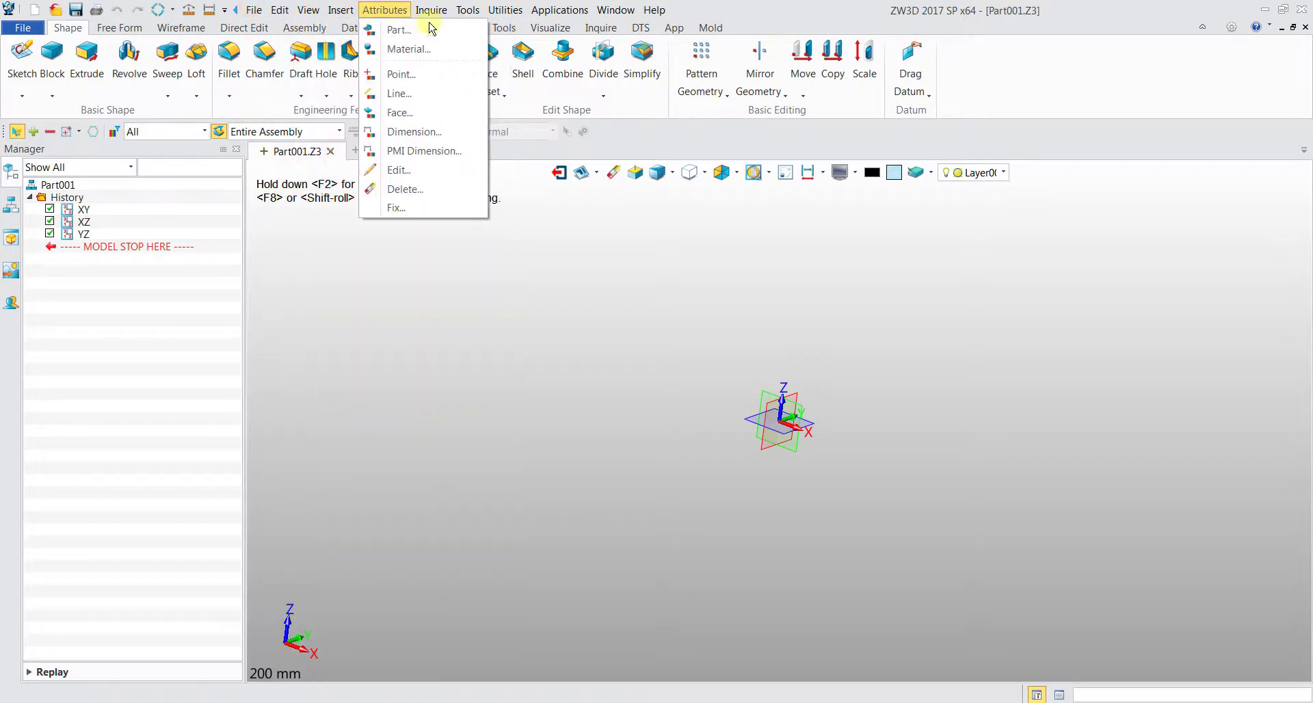
pyautogui.click(402, 231)
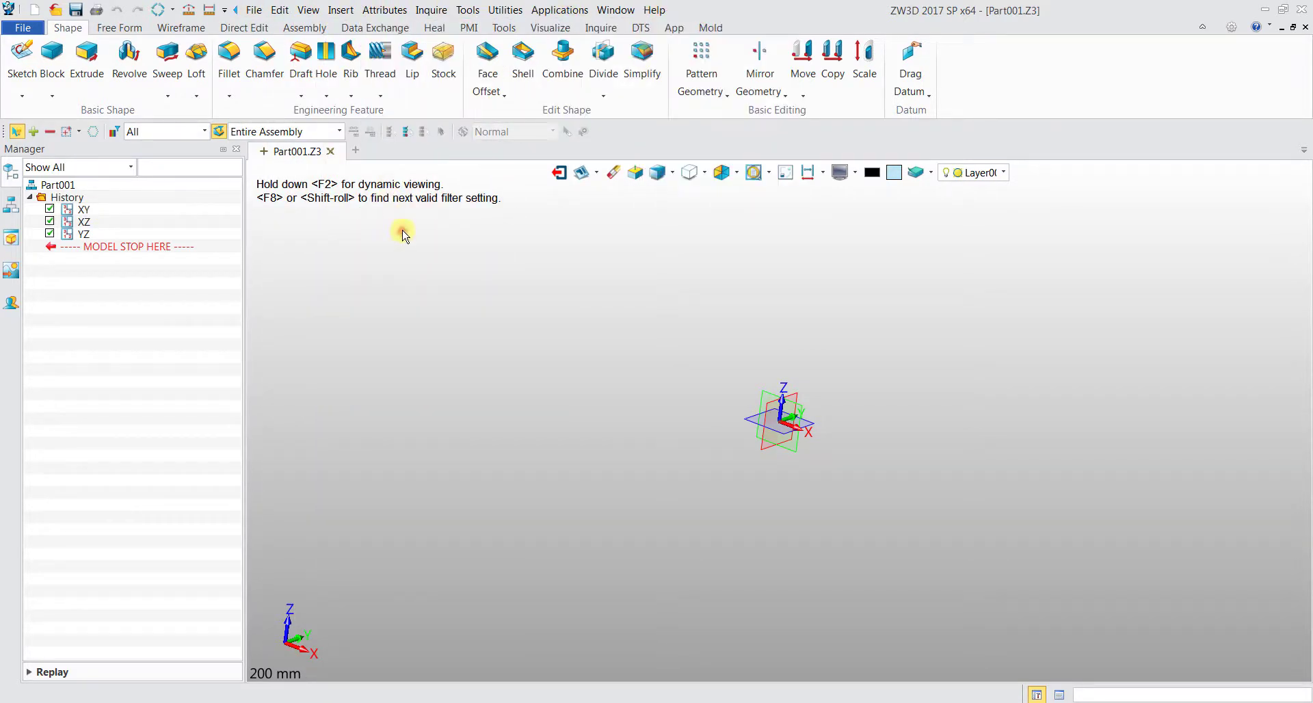
pyautogui.click(119, 27)
pyautogui.click(180, 28)
pyautogui.click(268, 29)
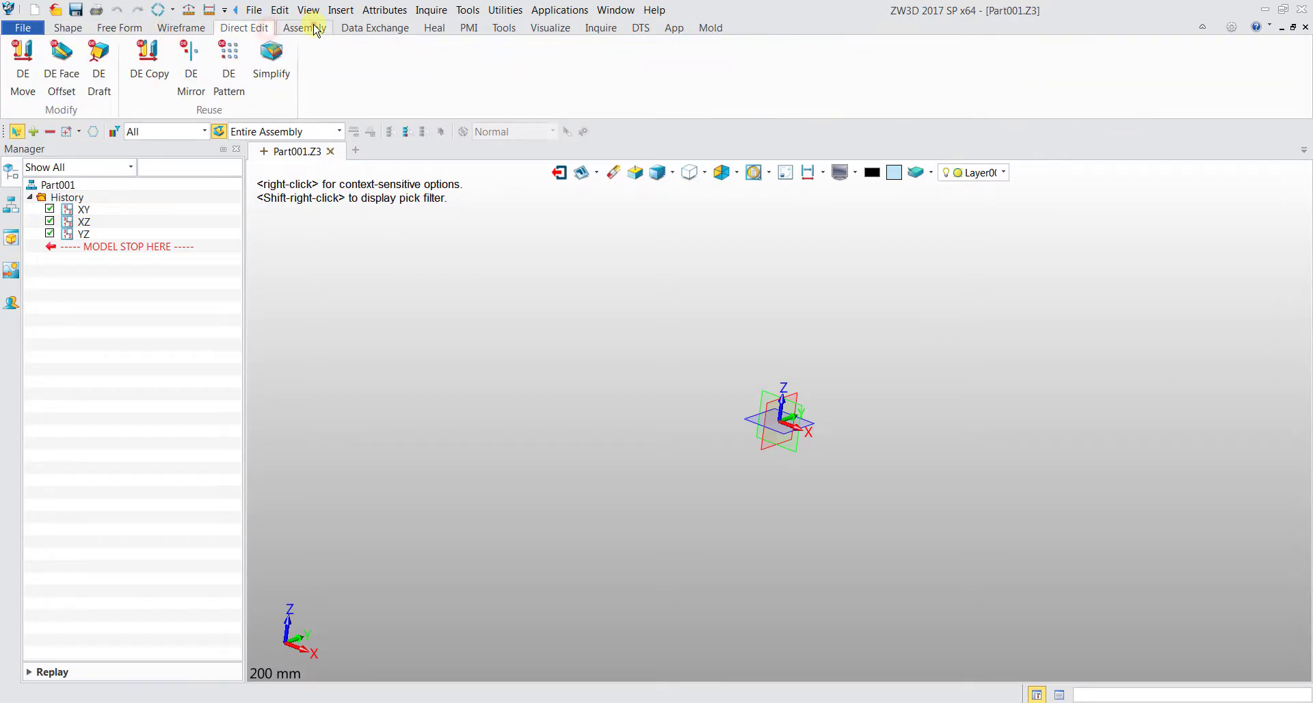
pyautogui.click(304, 27)
pyautogui.click(356, 27)
pyautogui.click(434, 27)
pyautogui.click(469, 27)
pyautogui.click(504, 27)
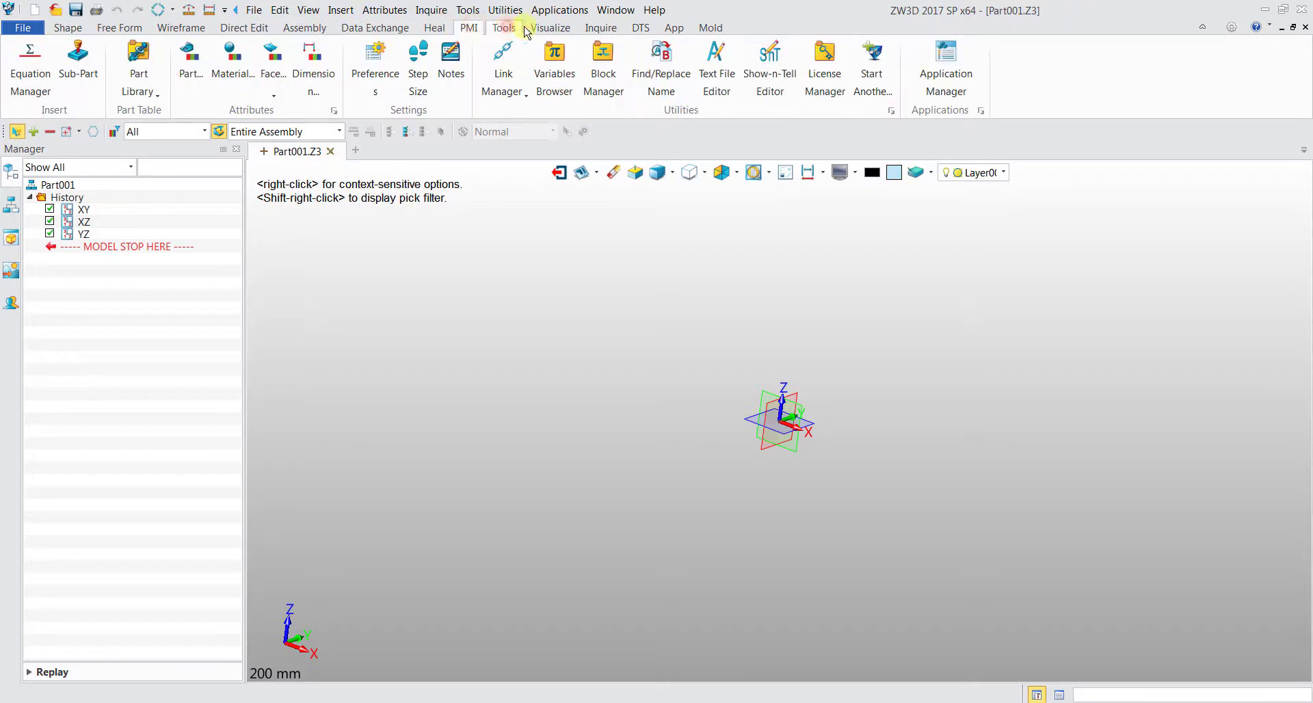
pyautogui.click(550, 27)
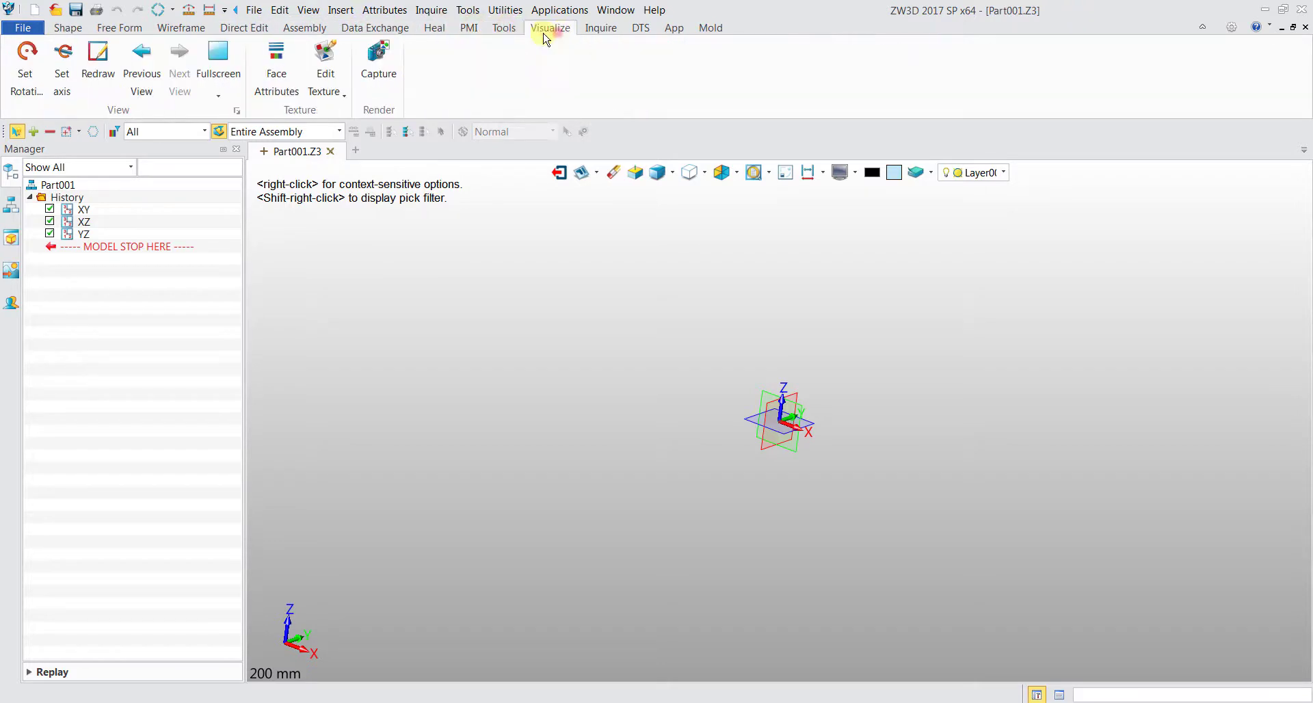
pyautogui.click(68, 27)
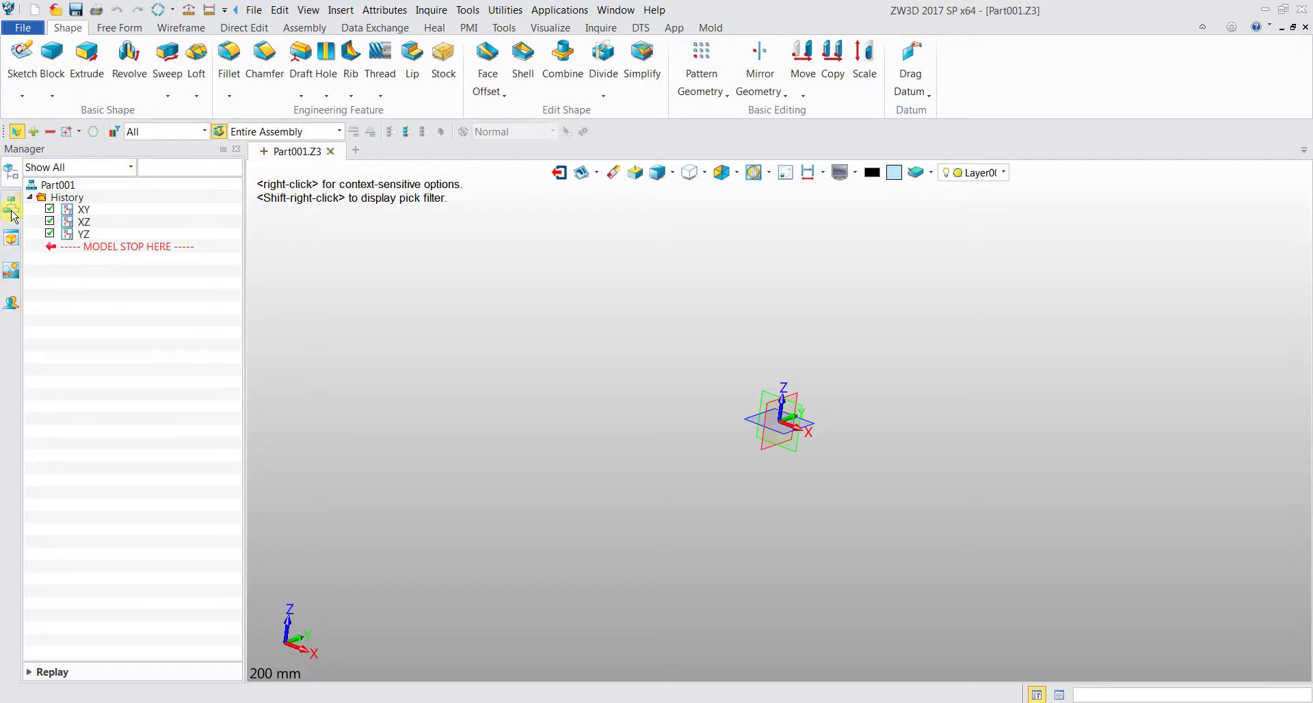
# Examine the Manager's other views, including the user role levels, and return to the part's History tree
pyautogui.click(11, 238)
pyautogui.click(11, 271)
pyautogui.click(11, 302)
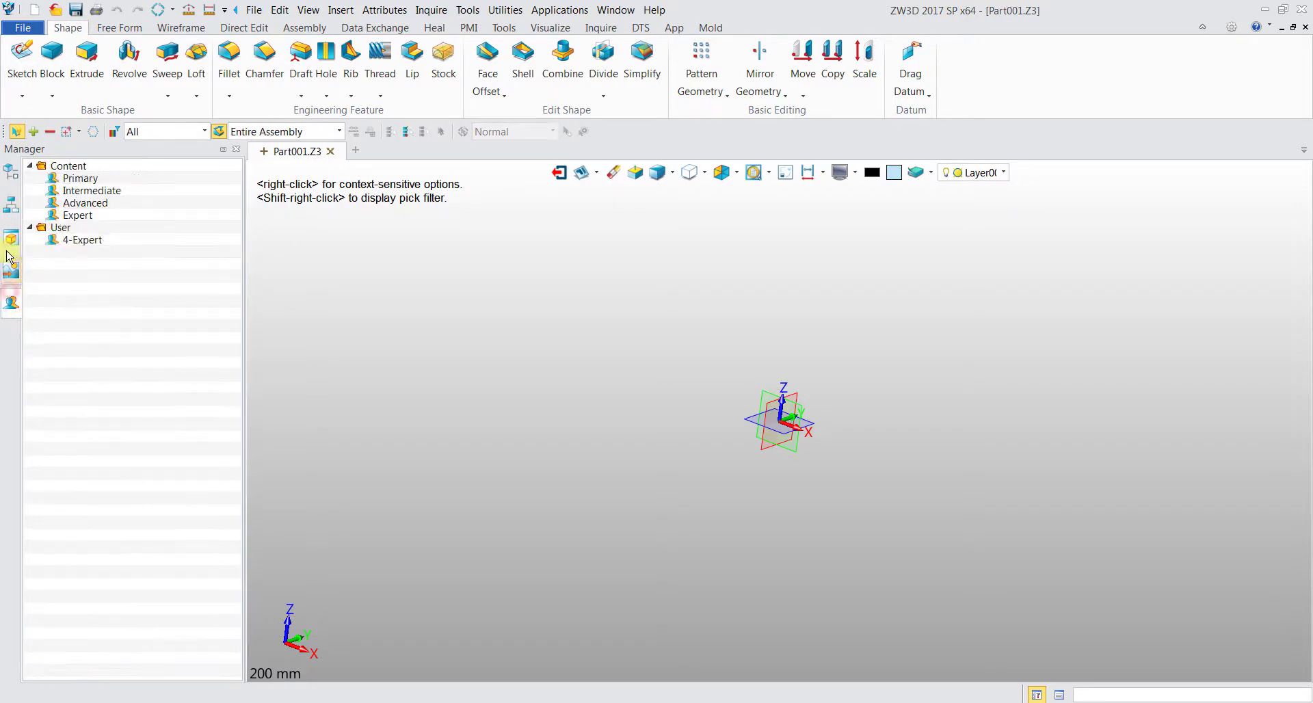
pyautogui.click(11, 172)
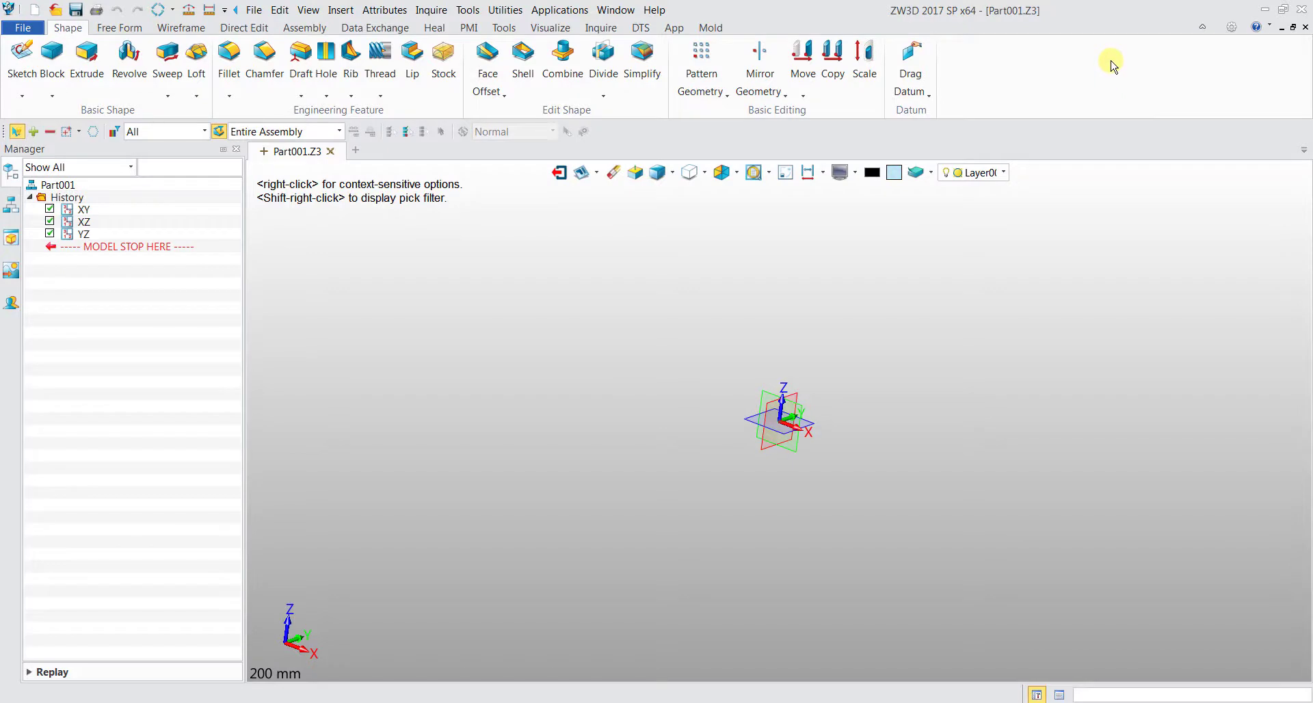
# Open the interface customization settings and review the transfer, hotkey and mouse options
pyautogui.rightClick(1111, 65)
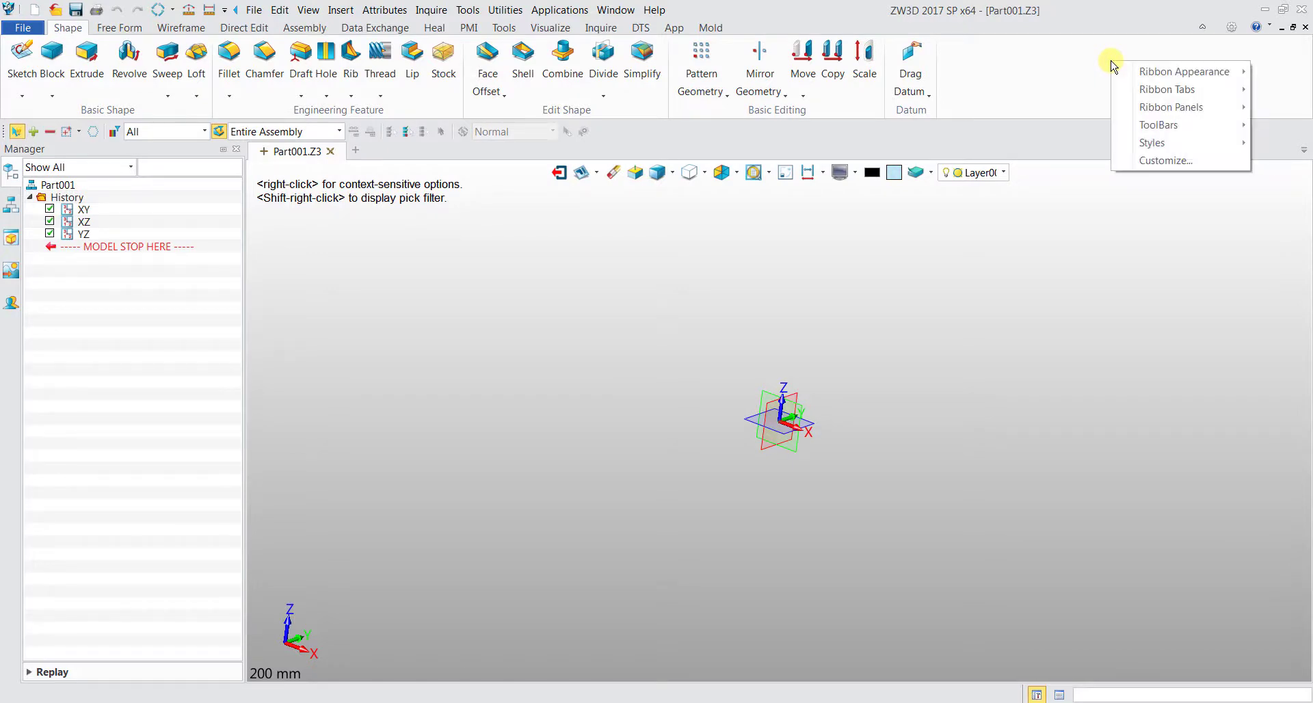
pyautogui.click(1146, 165)
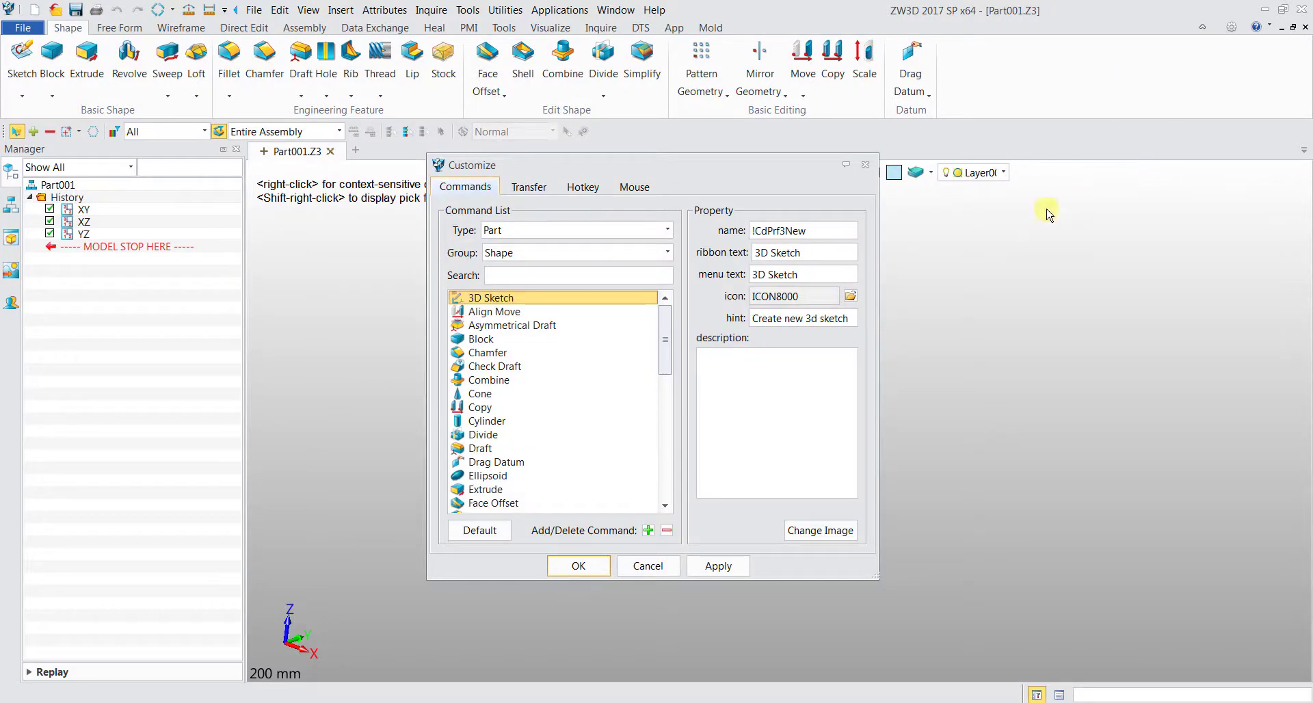
pyautogui.click(546, 189)
pyautogui.click(579, 186)
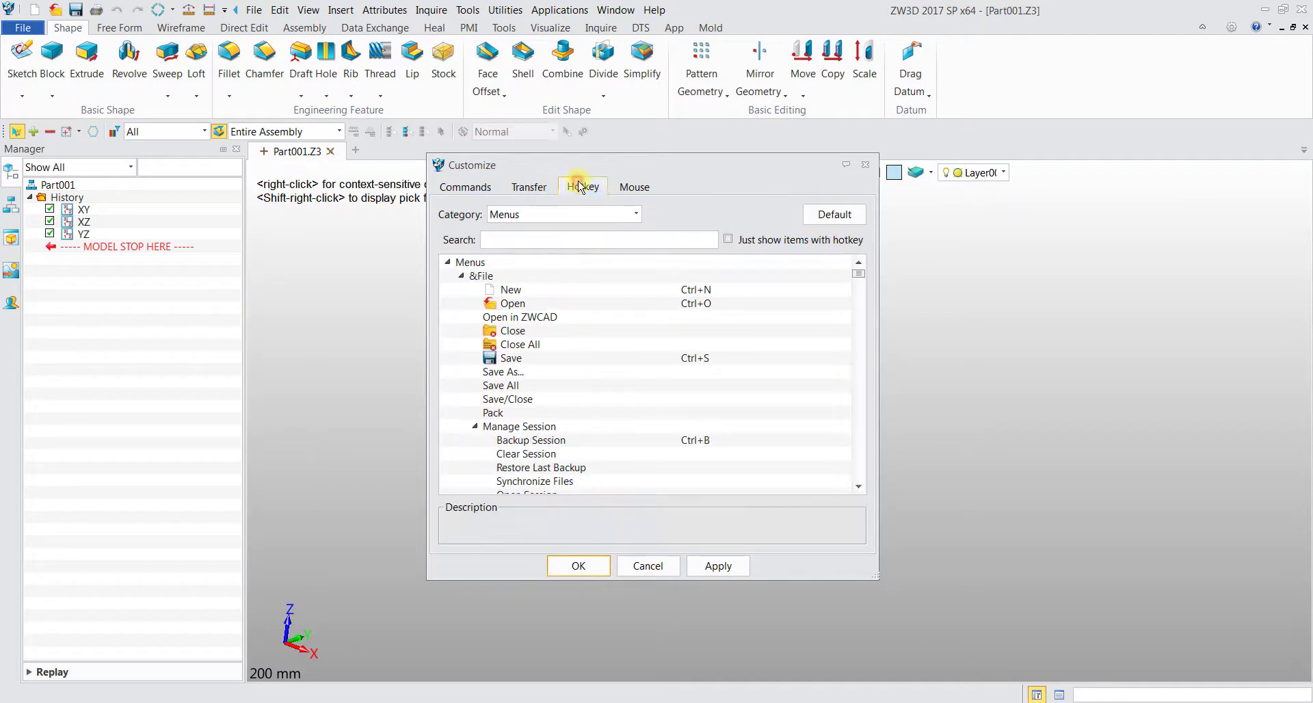
pyautogui.click(627, 185)
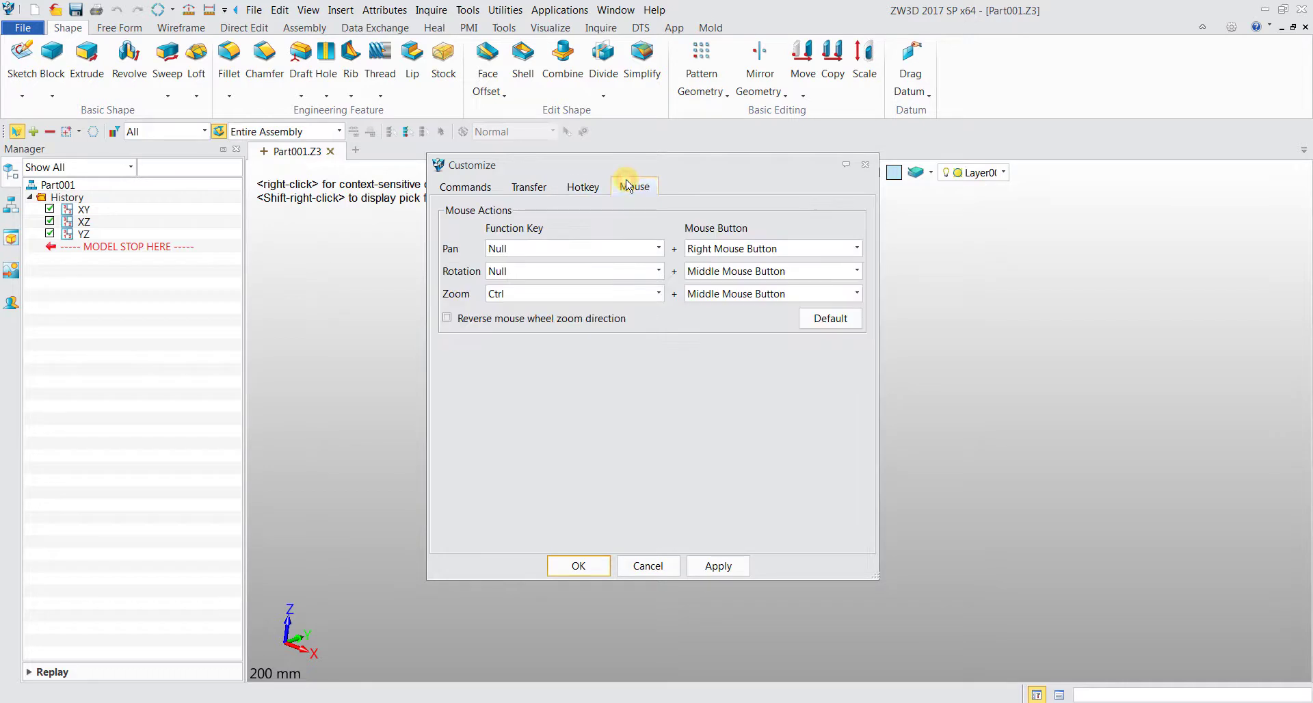
# Add the Cylinder command below Block in the Shape ribbon's Basic Shape group and apply the customization
pyautogui.click(547, 190)
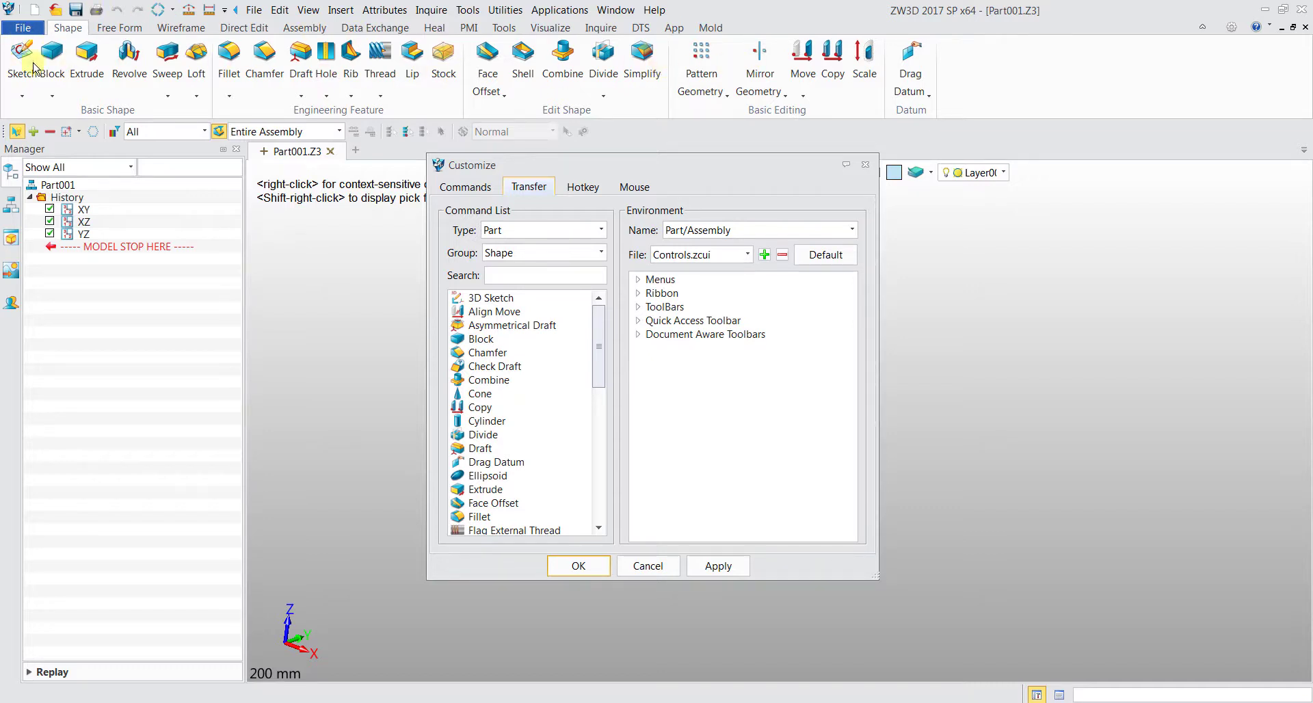
pyautogui.click(637, 293)
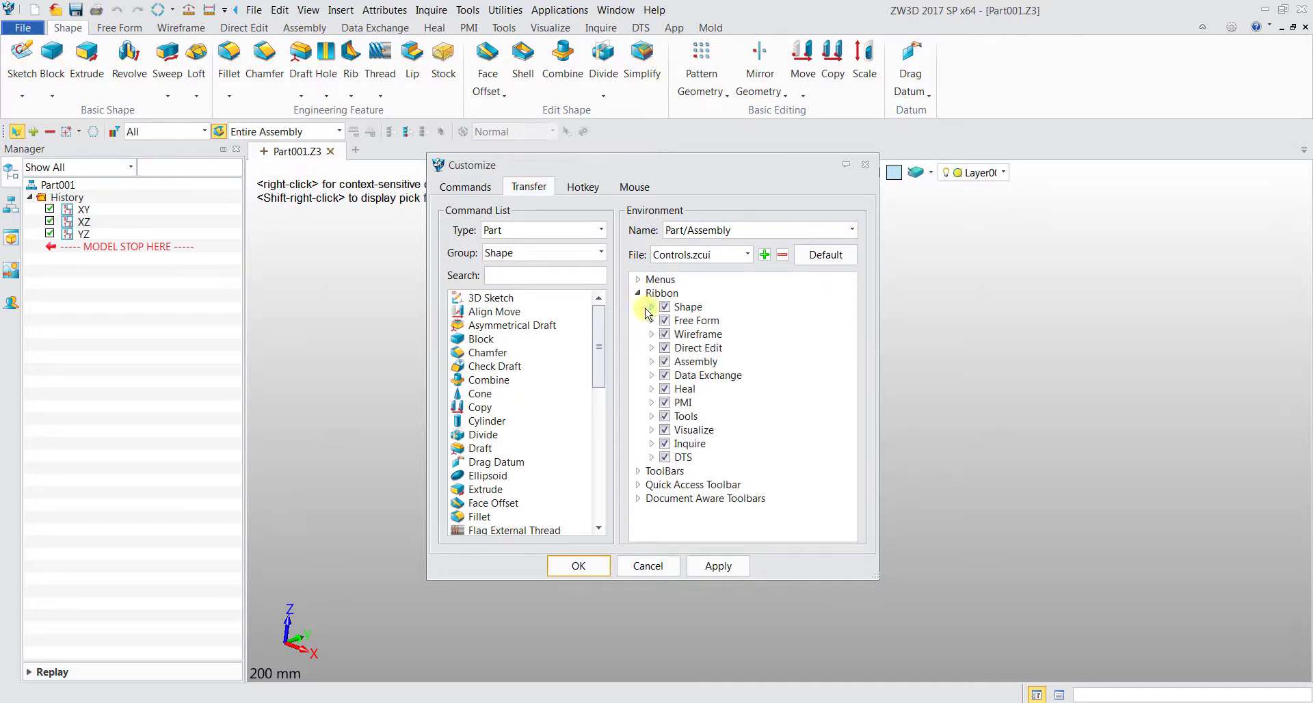
pyautogui.click(650, 306)
pyautogui.click(665, 320)
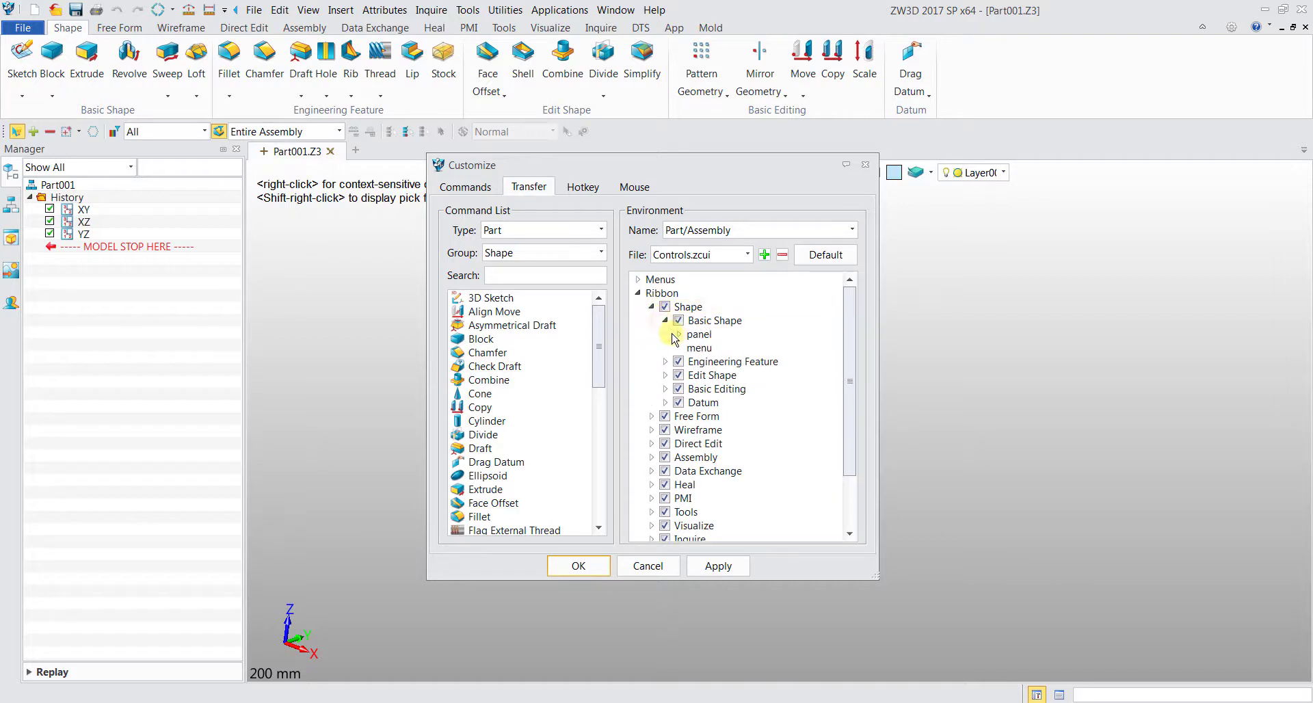
pyautogui.click(678, 334)
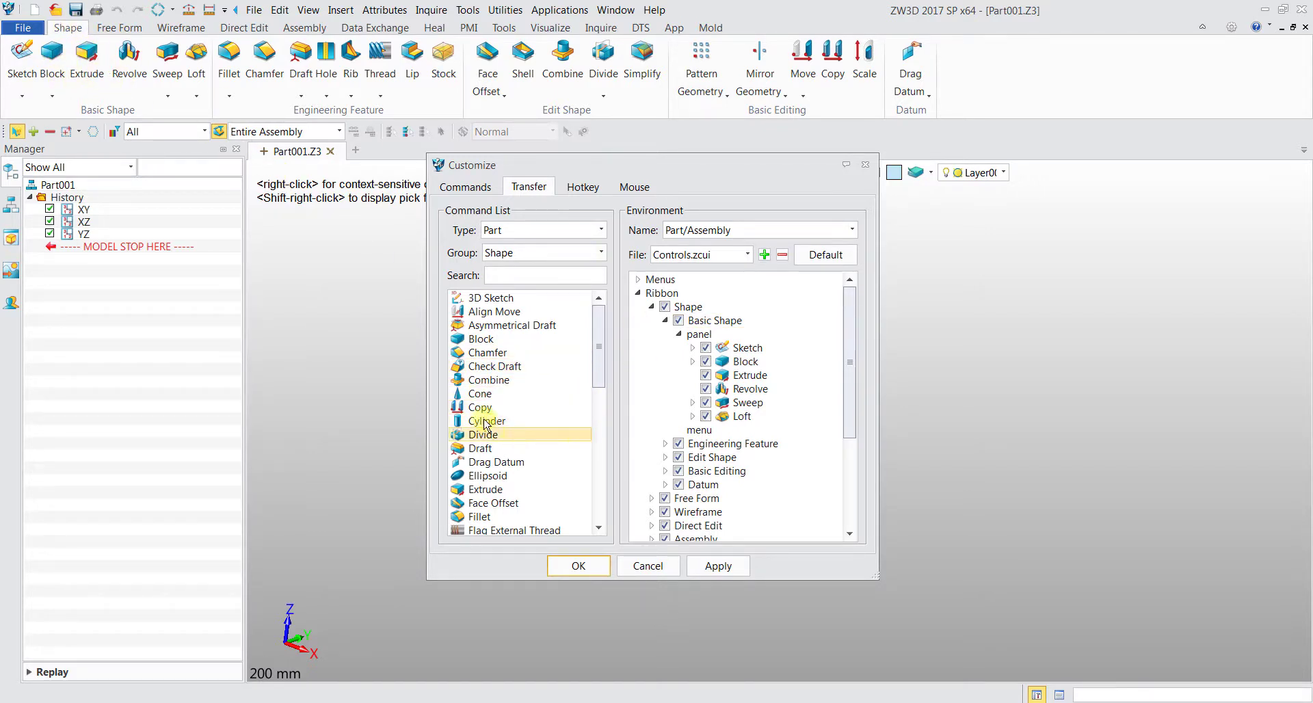
pyautogui.moveTo(483, 421); pyautogui.dragTo(738, 363)
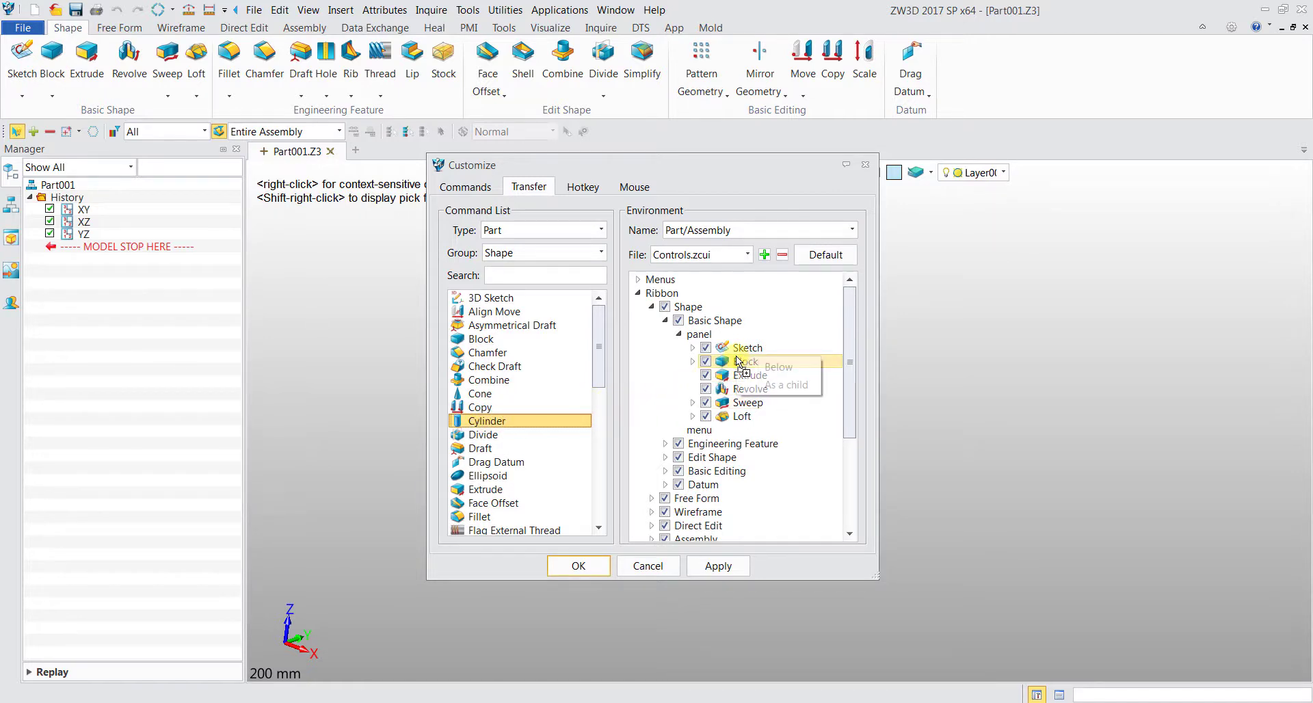
pyautogui.click(772, 367)
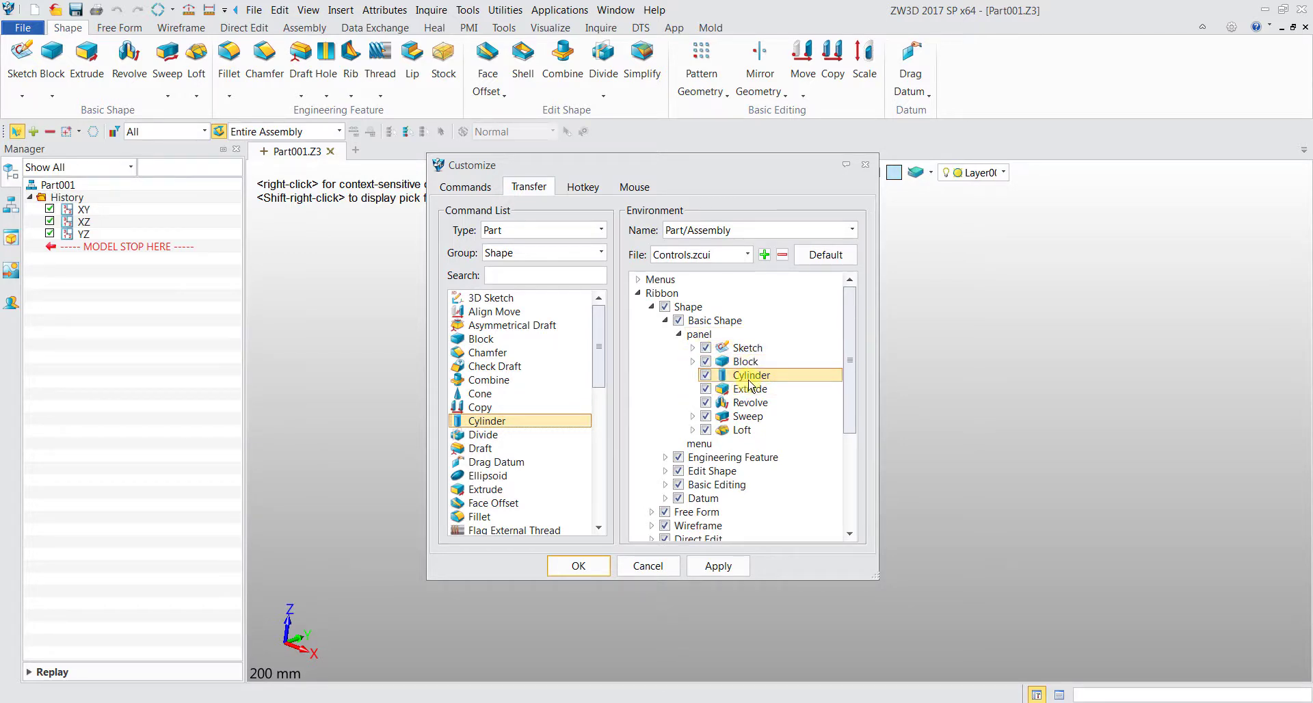
pyautogui.click(717, 565)
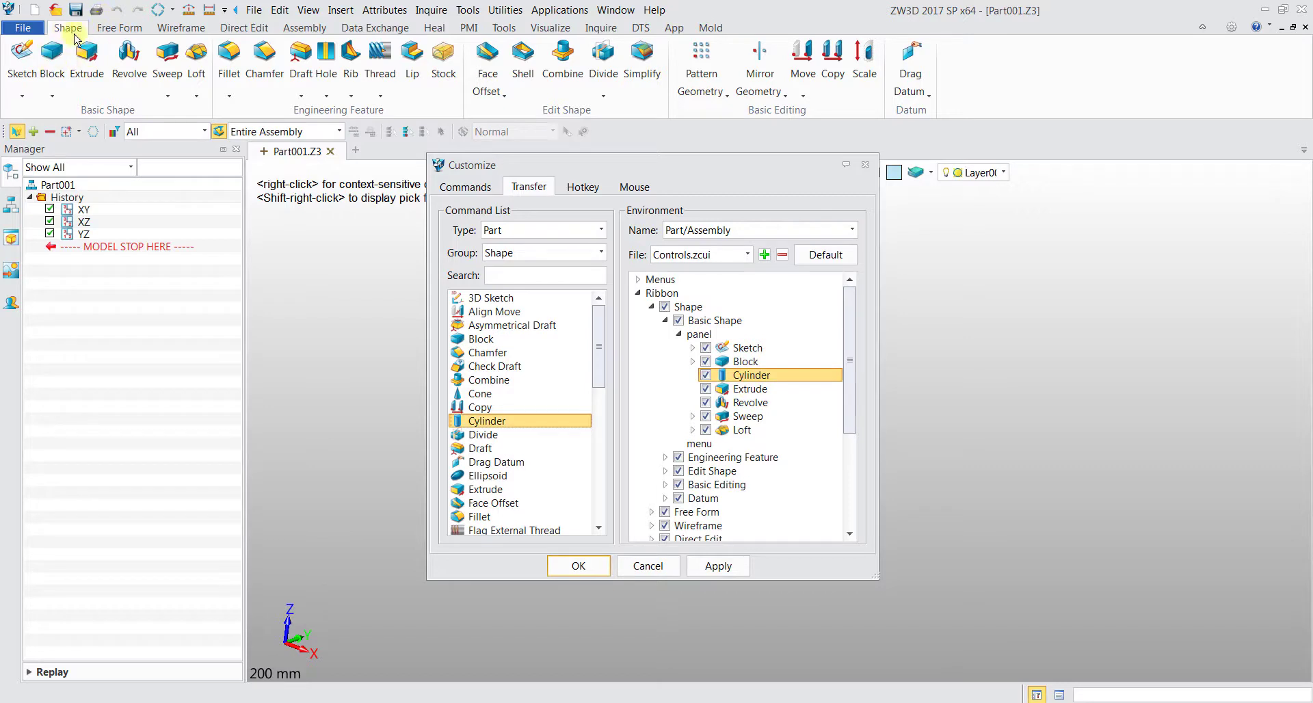
pyautogui.click(734, 567)
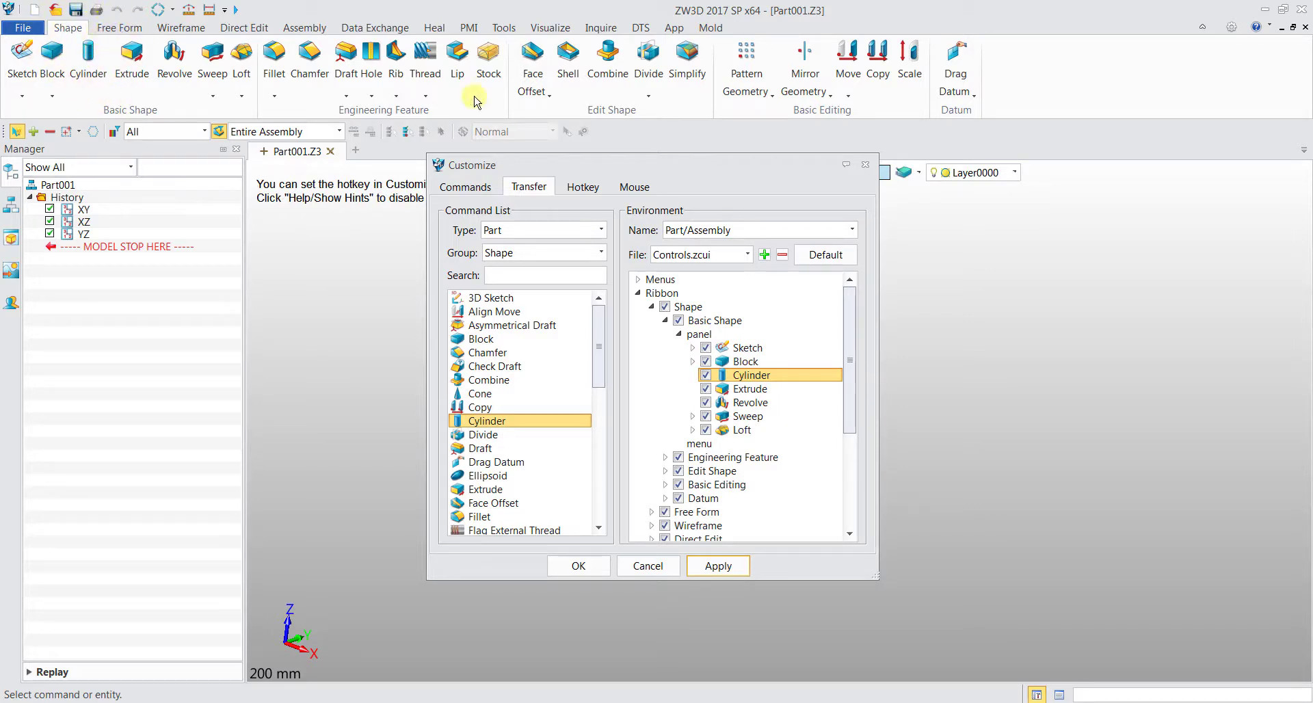
# Review the hotkey assignments of the menu commands and open the hotkey entries of Close and Close All for editing
pyautogui.click(592, 188)
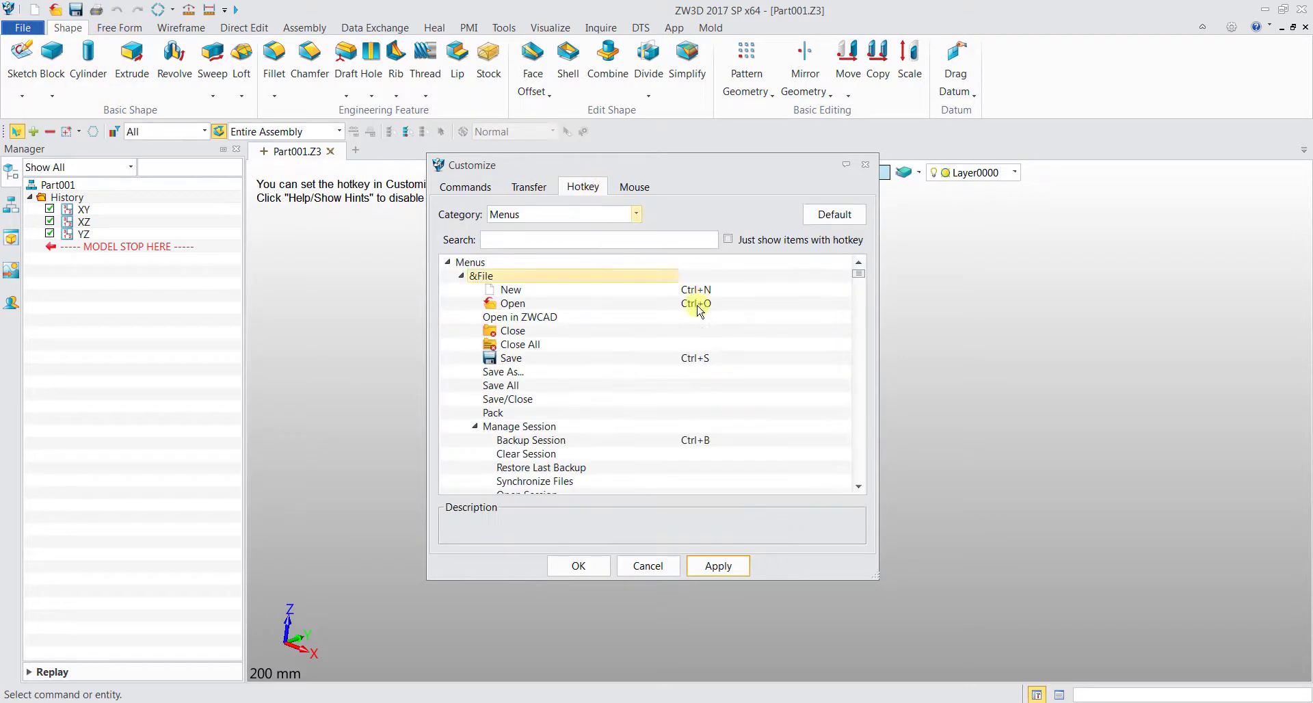
pyautogui.scroll(-15, 698, 363)
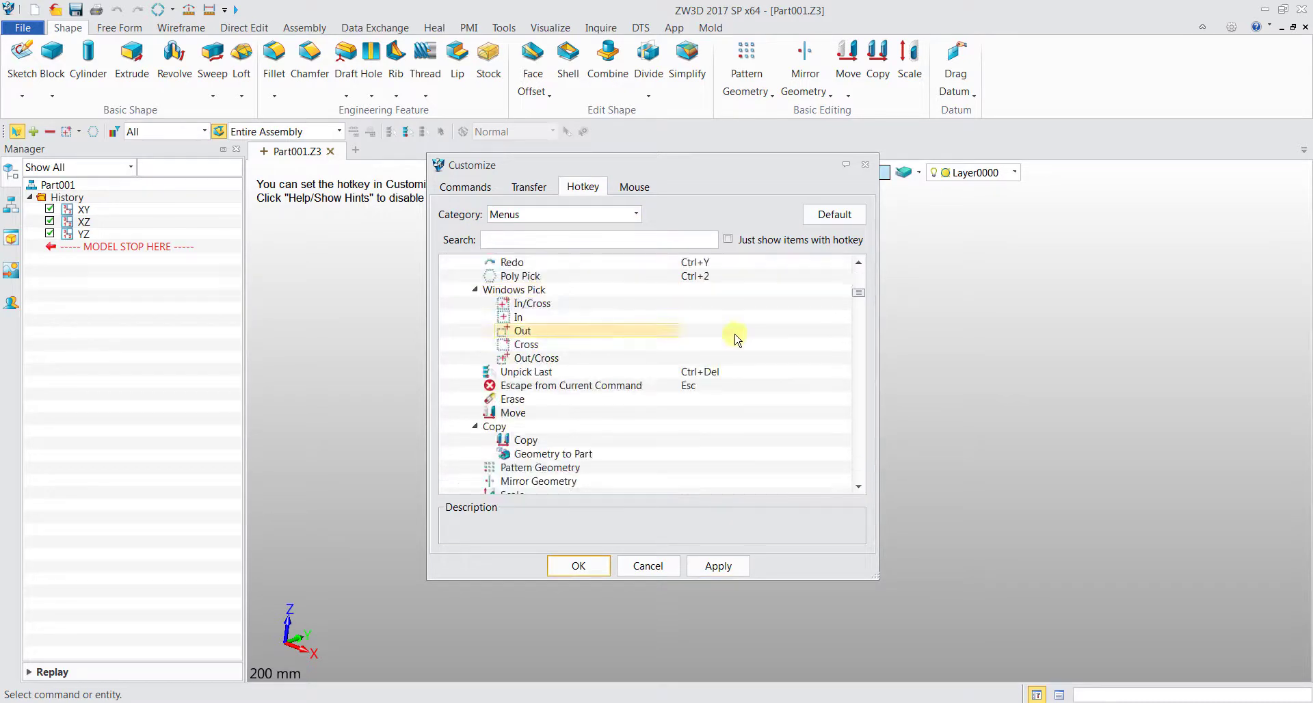
pyautogui.scroll(-3, 639, 355)
pyautogui.scroll(20, 642, 346)
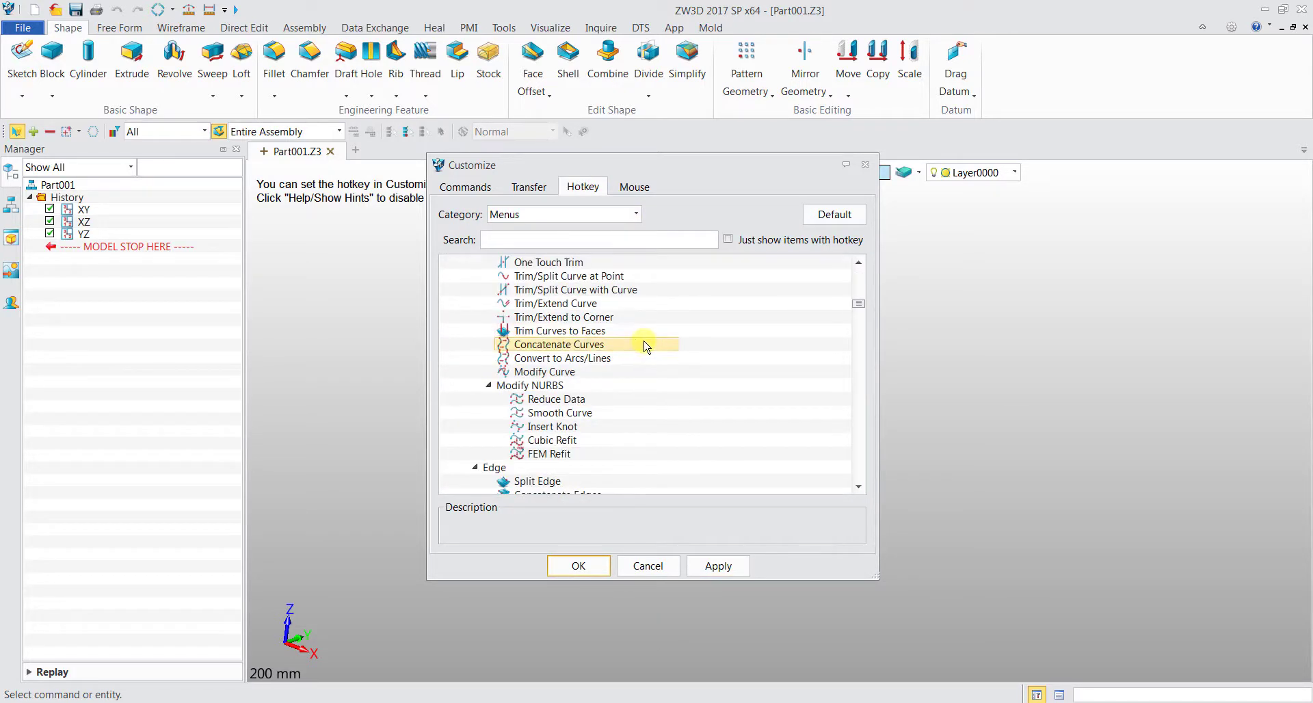
pyautogui.scroll(2, 647, 346)
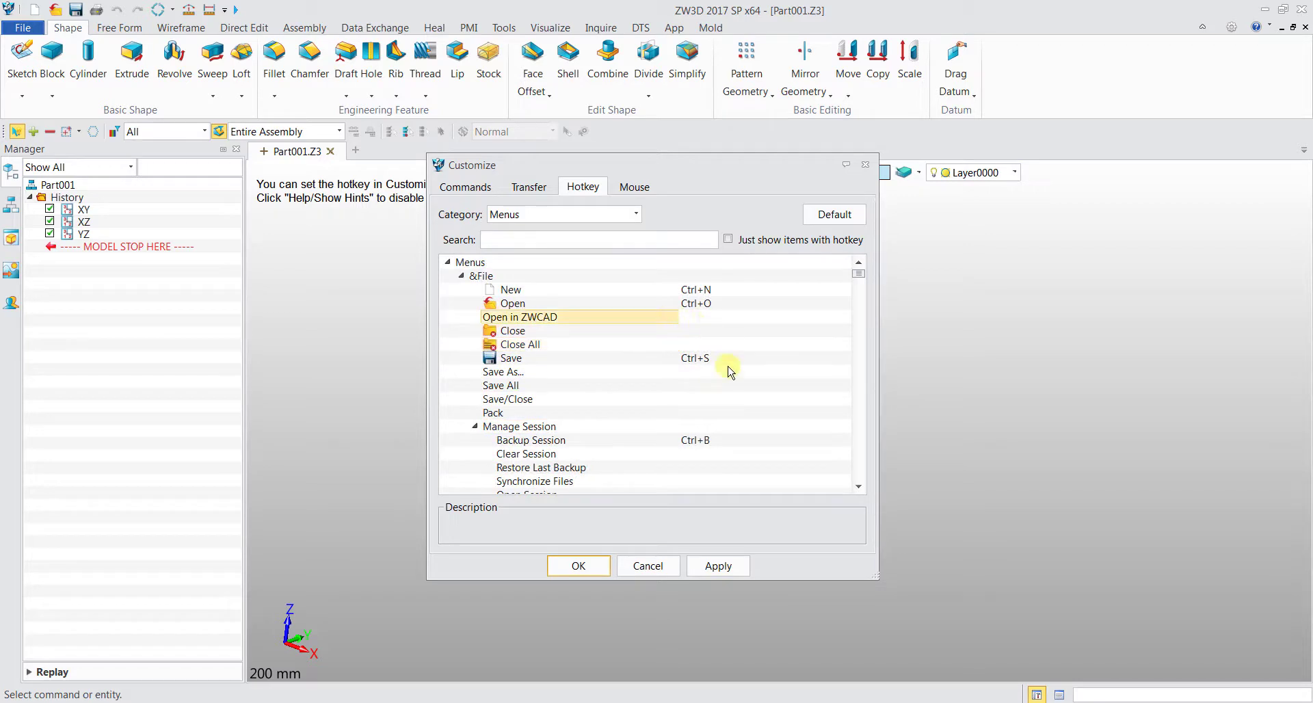
pyautogui.doubleClick(696, 331)
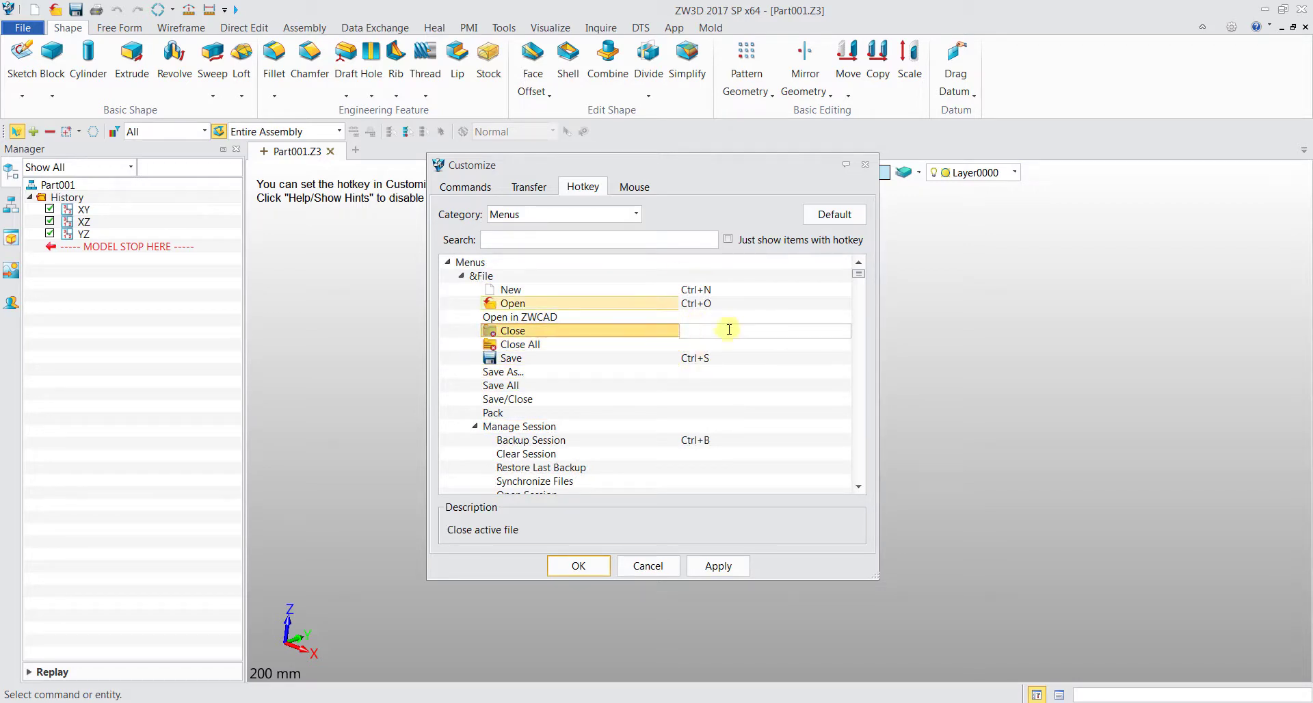
pyautogui.doubleClick(694, 345)
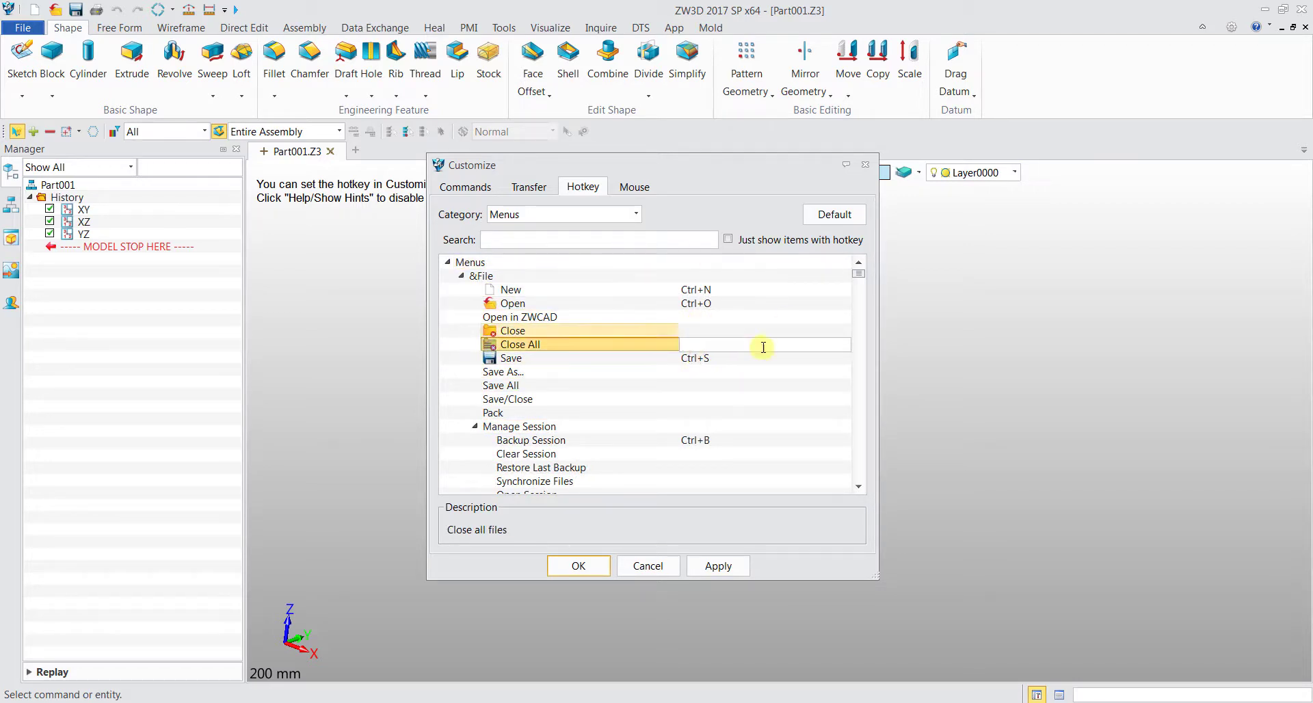
# Check the available mouse button choices for Pan, keep the current one and accept the customization settings
pyautogui.click(629, 189)
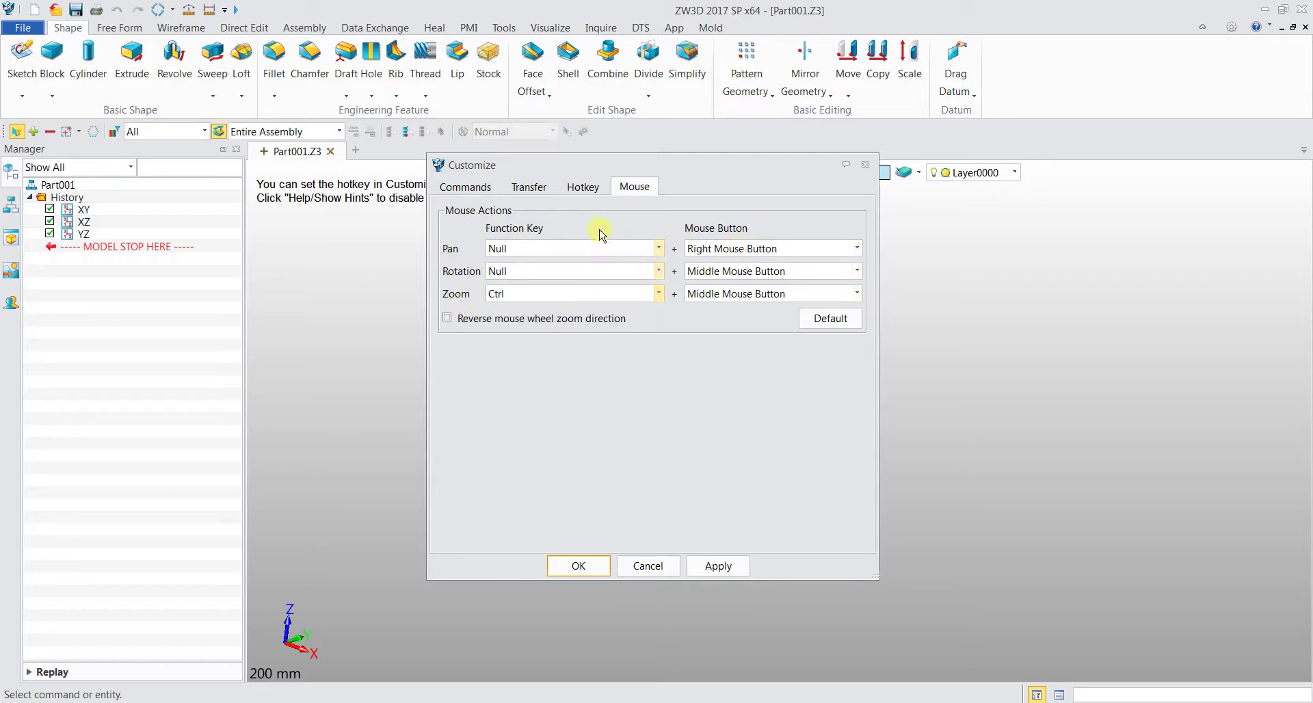
pyautogui.click(856, 248)
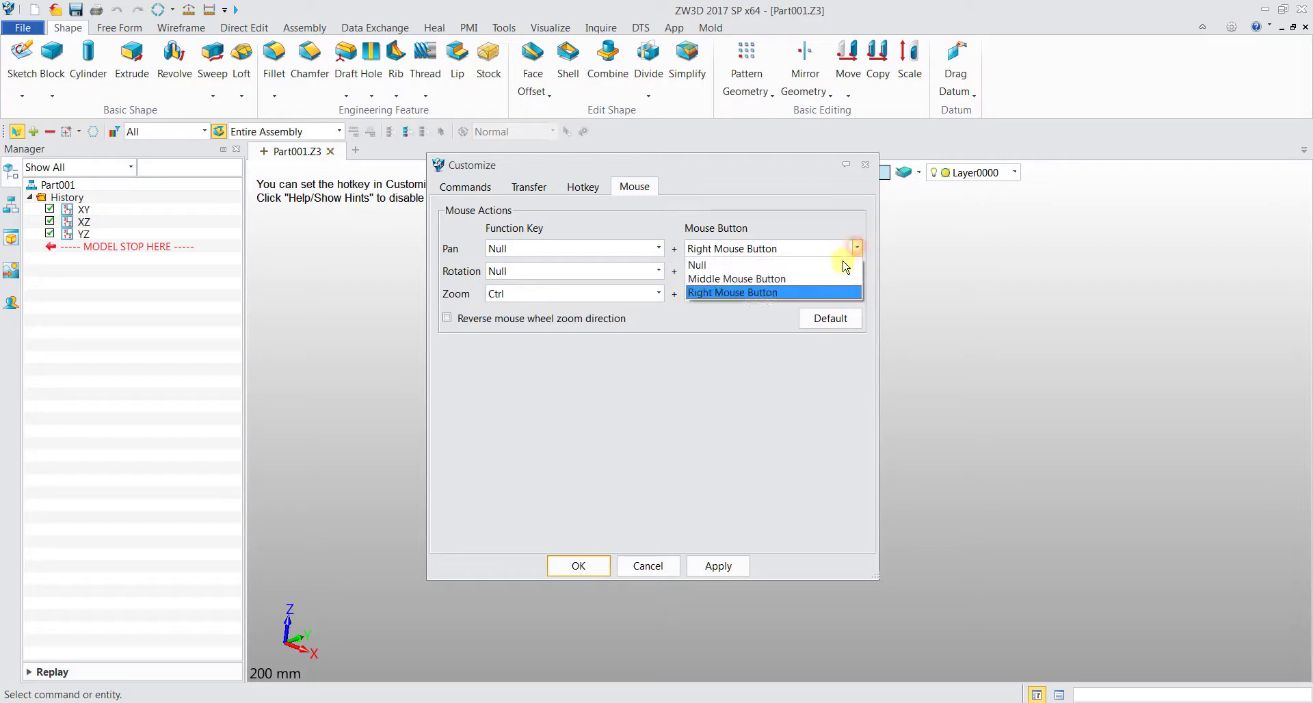
pyautogui.click(832, 404)
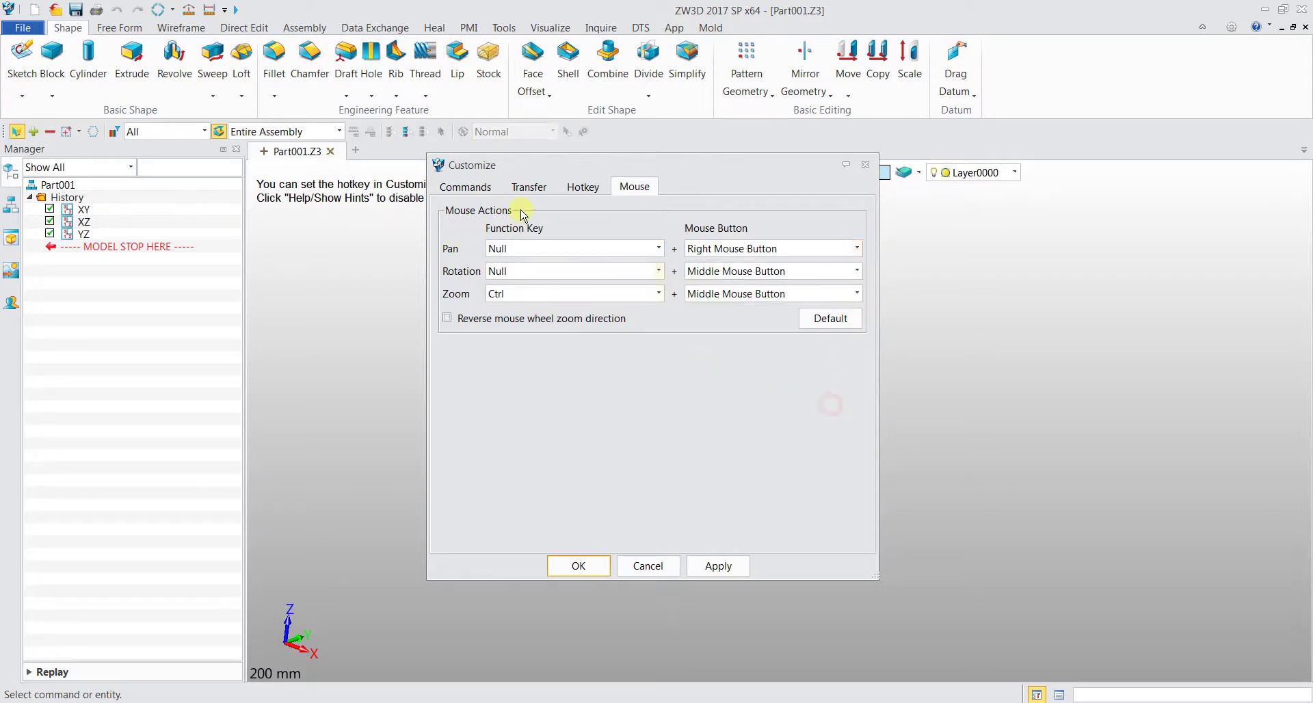
pyautogui.click(586, 569)
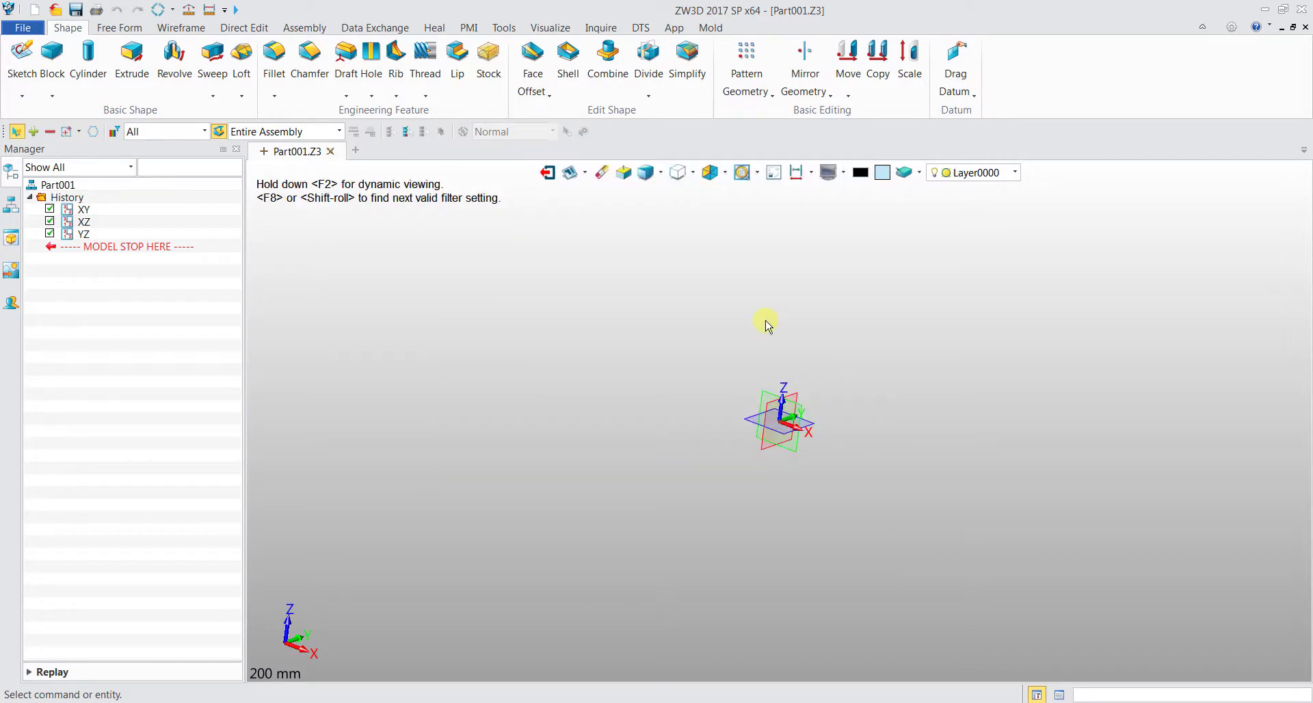
# Open the Basic Modeling file from the lite training folder on the Desktop
pyautogui.hotkey('ctrl', 'o')
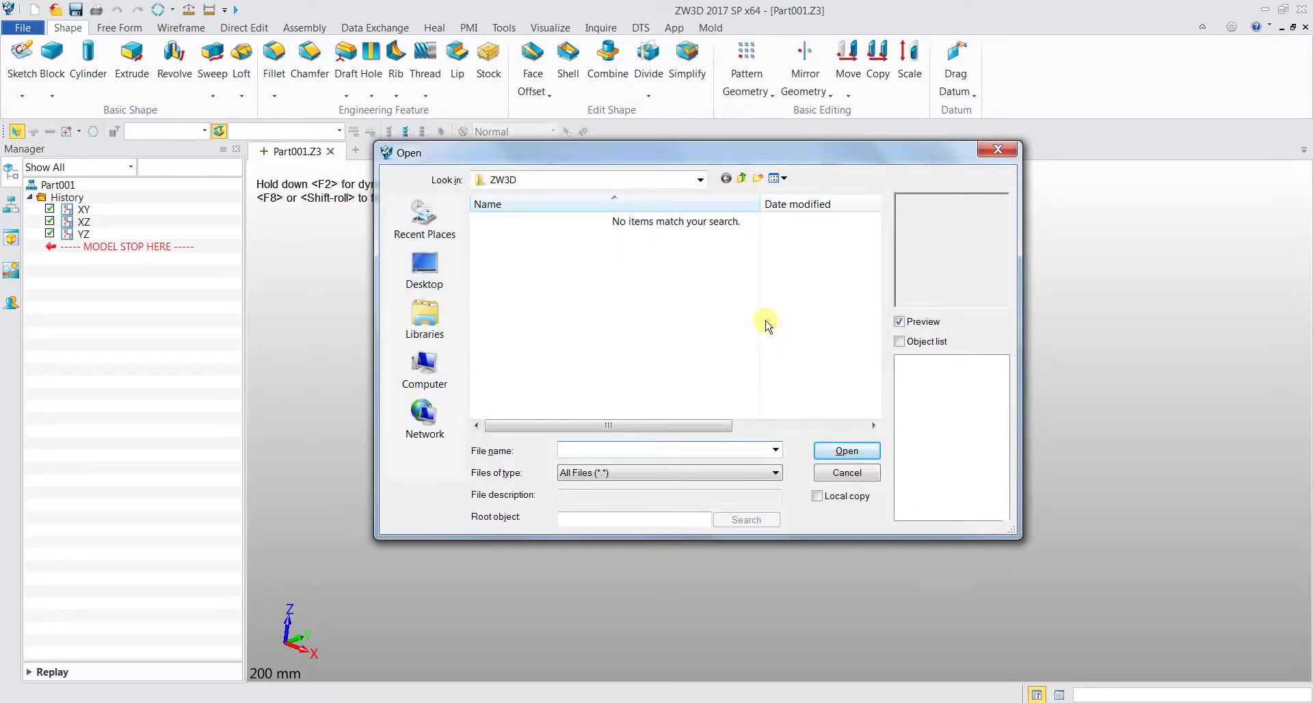
pyautogui.click(447, 270)
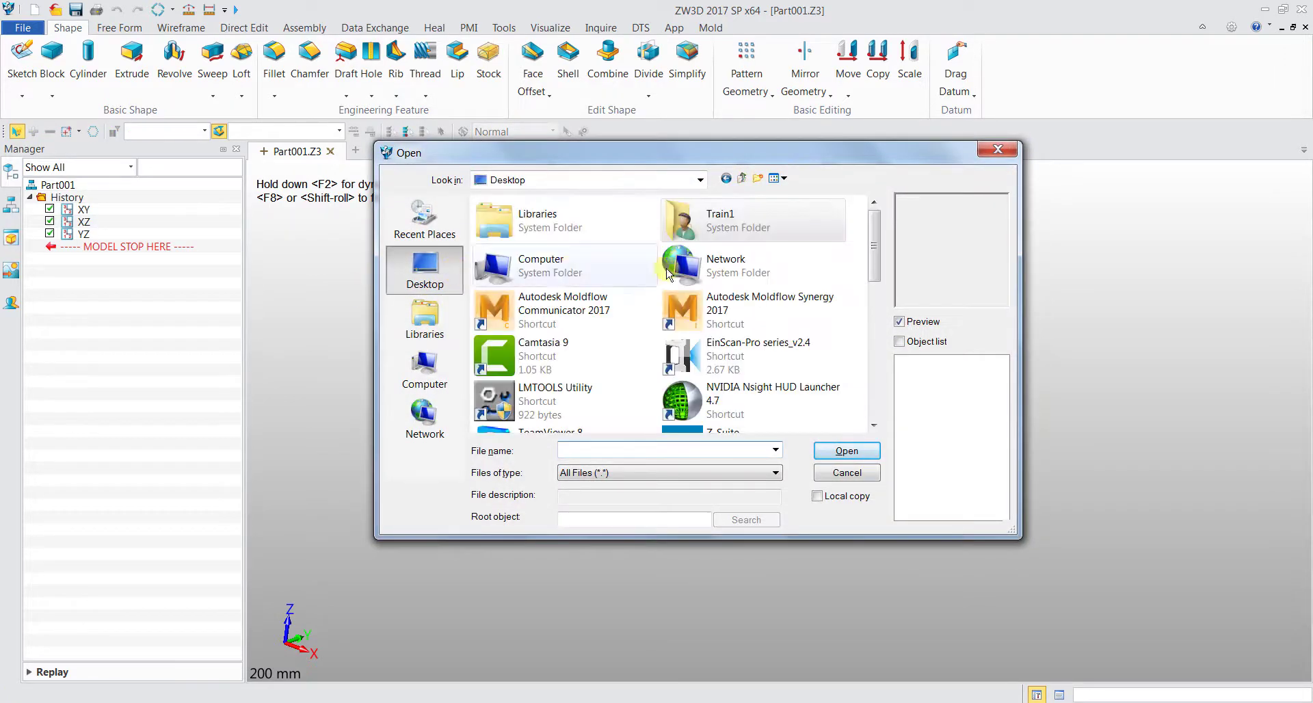
pyautogui.moveTo(875, 263); pyautogui.dragTo(886, 368)
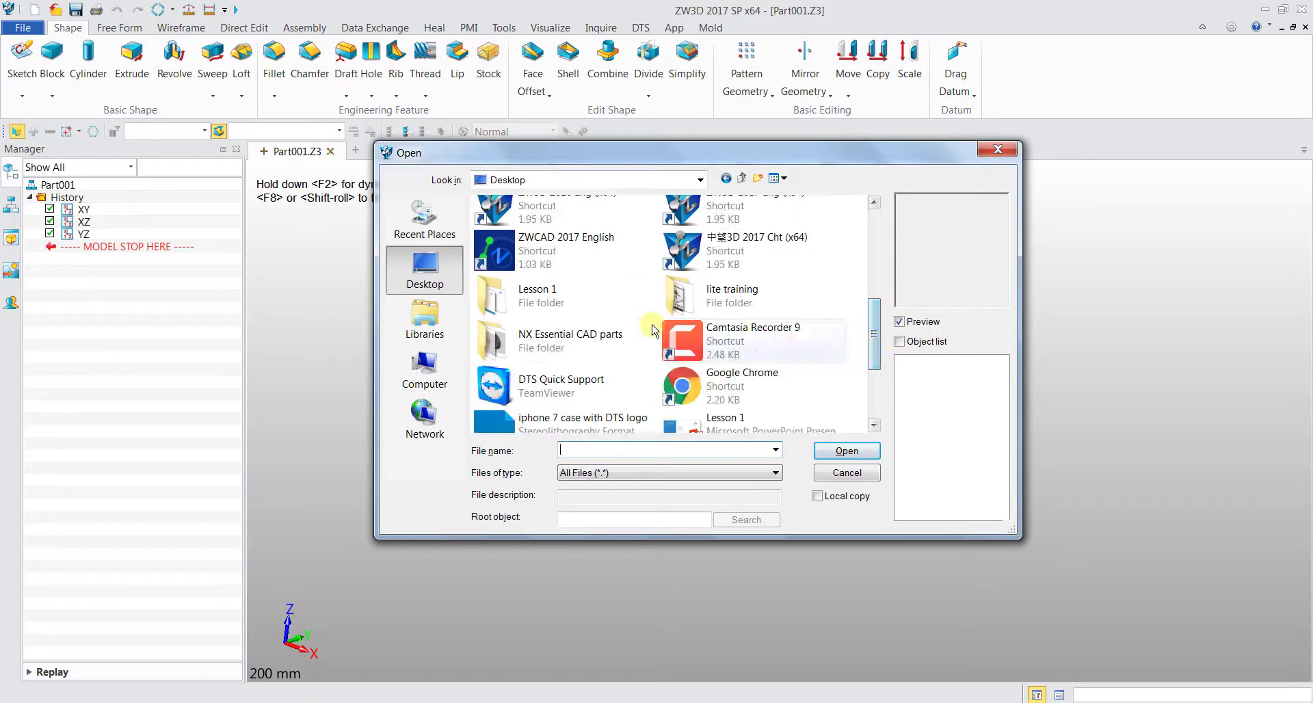
pyautogui.doubleClick(723, 304)
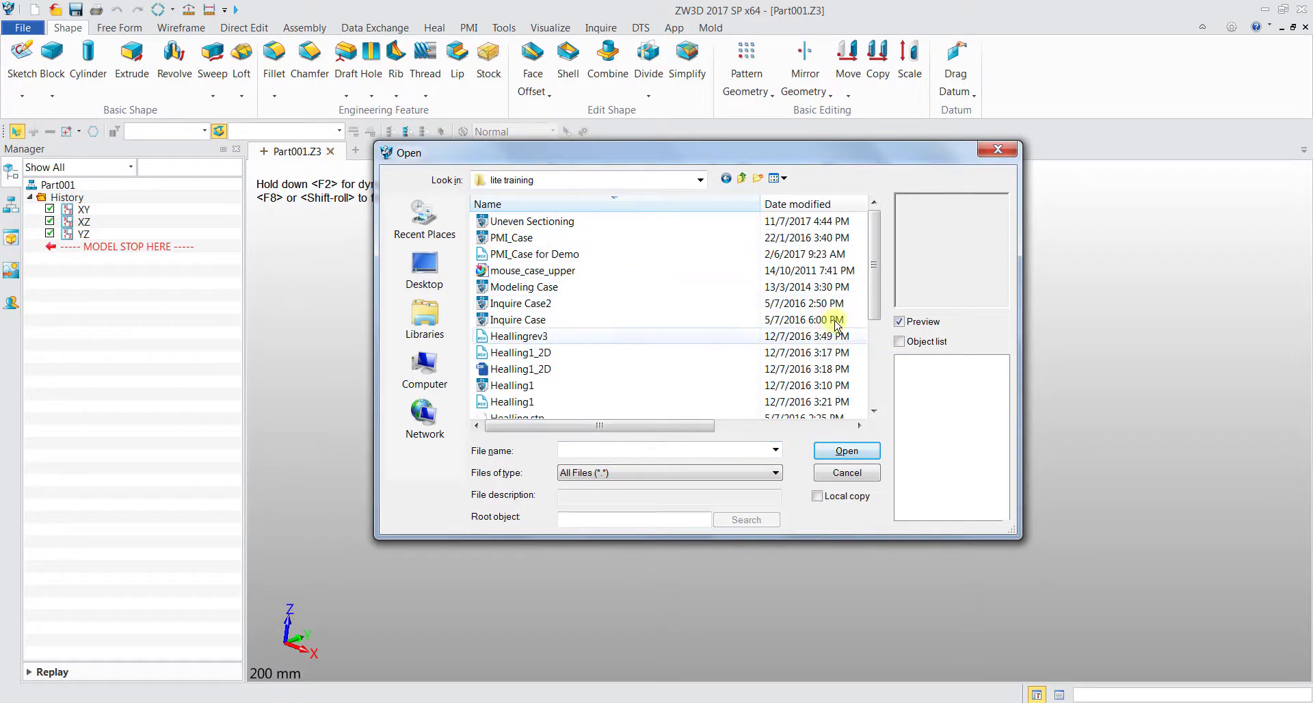
pyautogui.scroll(-3, 835, 325)
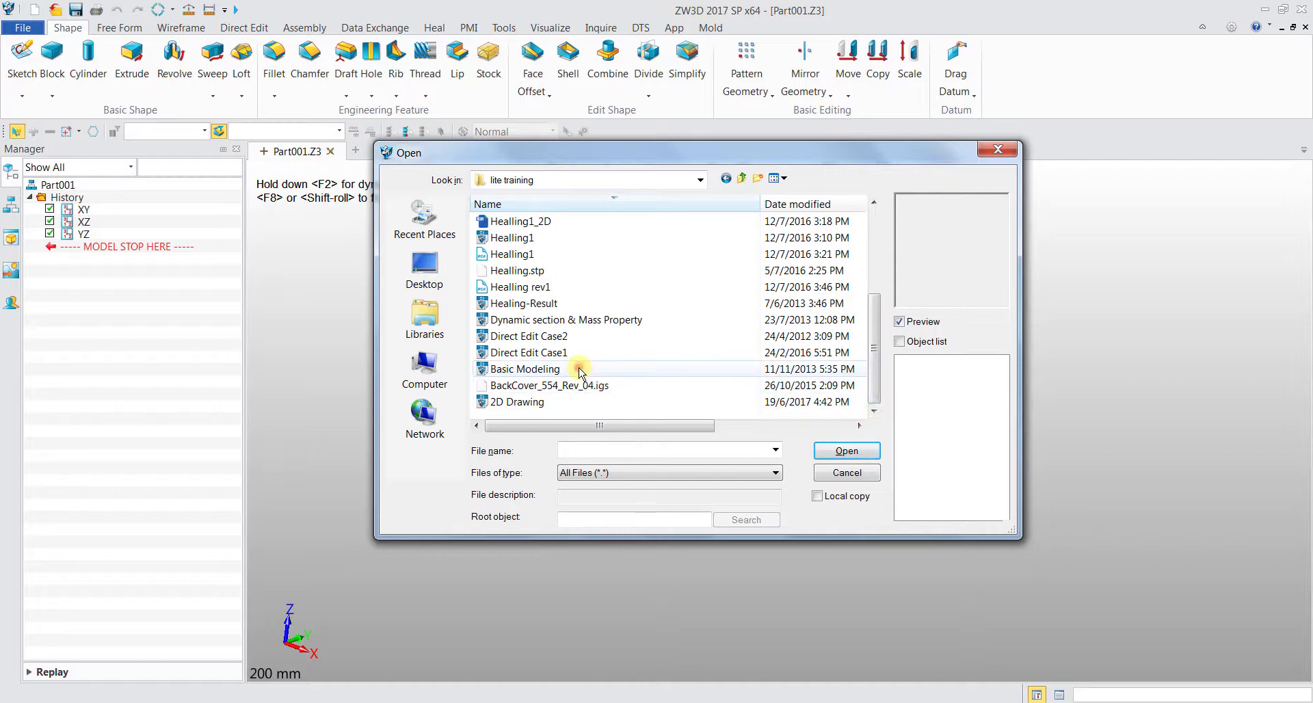
pyautogui.doubleClick(524, 369)
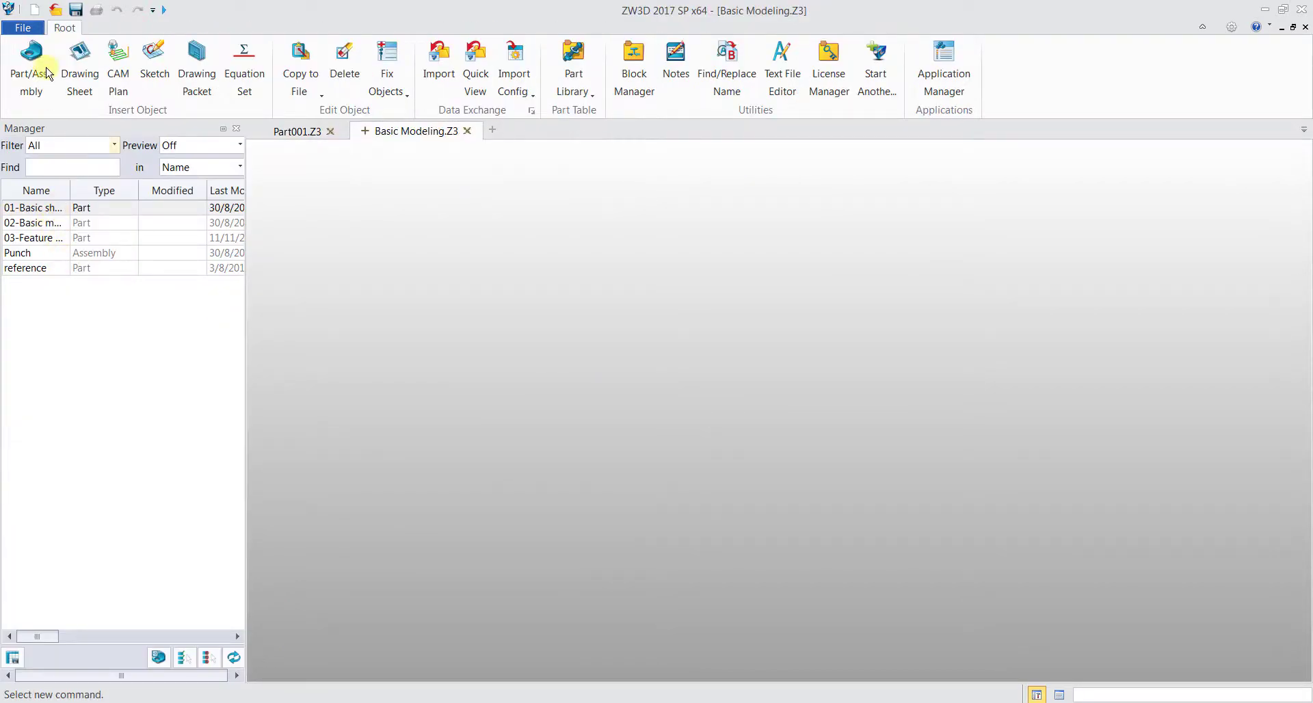
# Check the Multi-Object type among the new file types and leave without creating a file
pyautogui.click(32, 28)
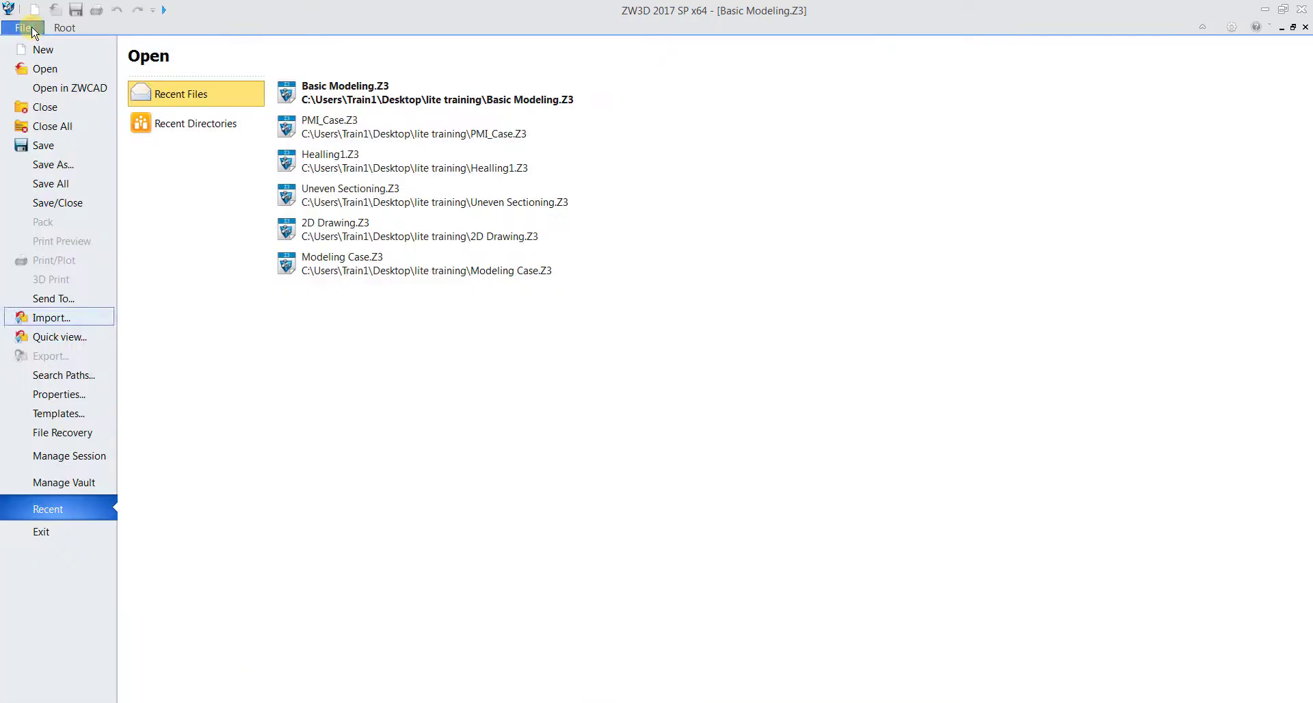
pyautogui.click(46, 49)
pyautogui.click(685, 339)
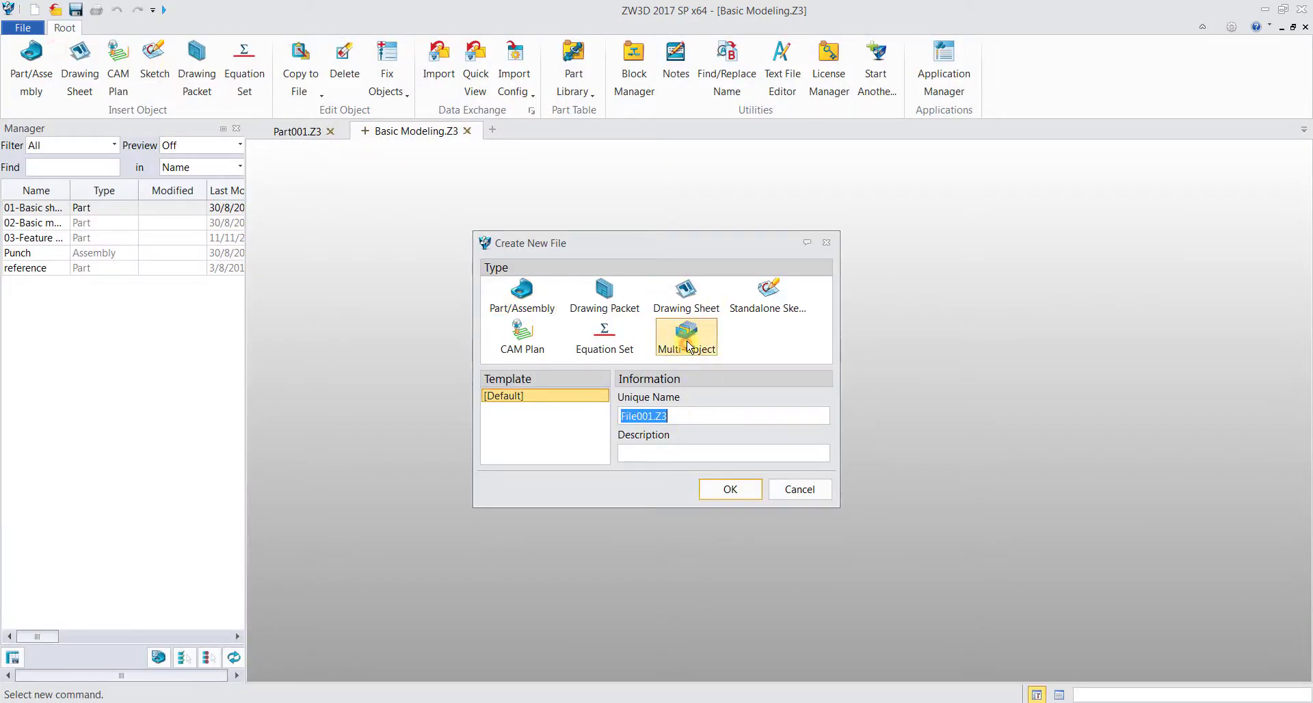
pyautogui.click(817, 499)
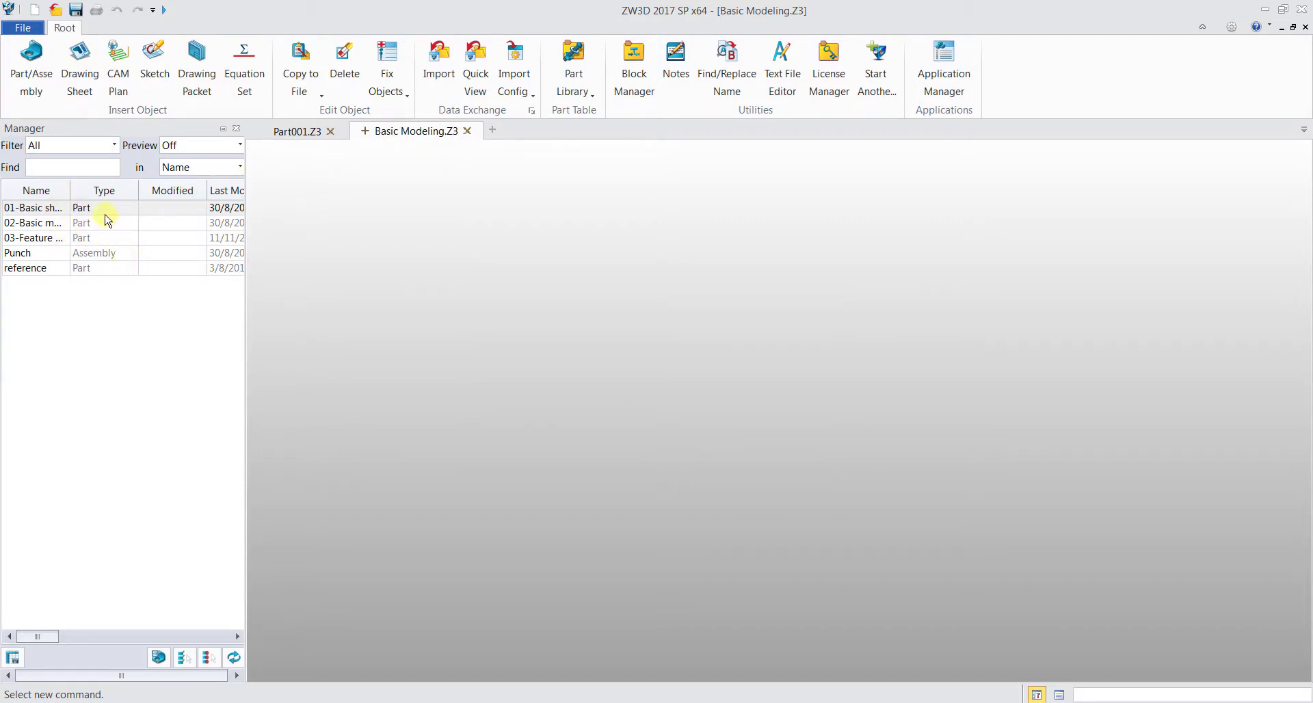
# Open the 01-Basic shape part and review the mouse actions customized for pan, rotation and zoom
pyautogui.doubleClick(80, 208)
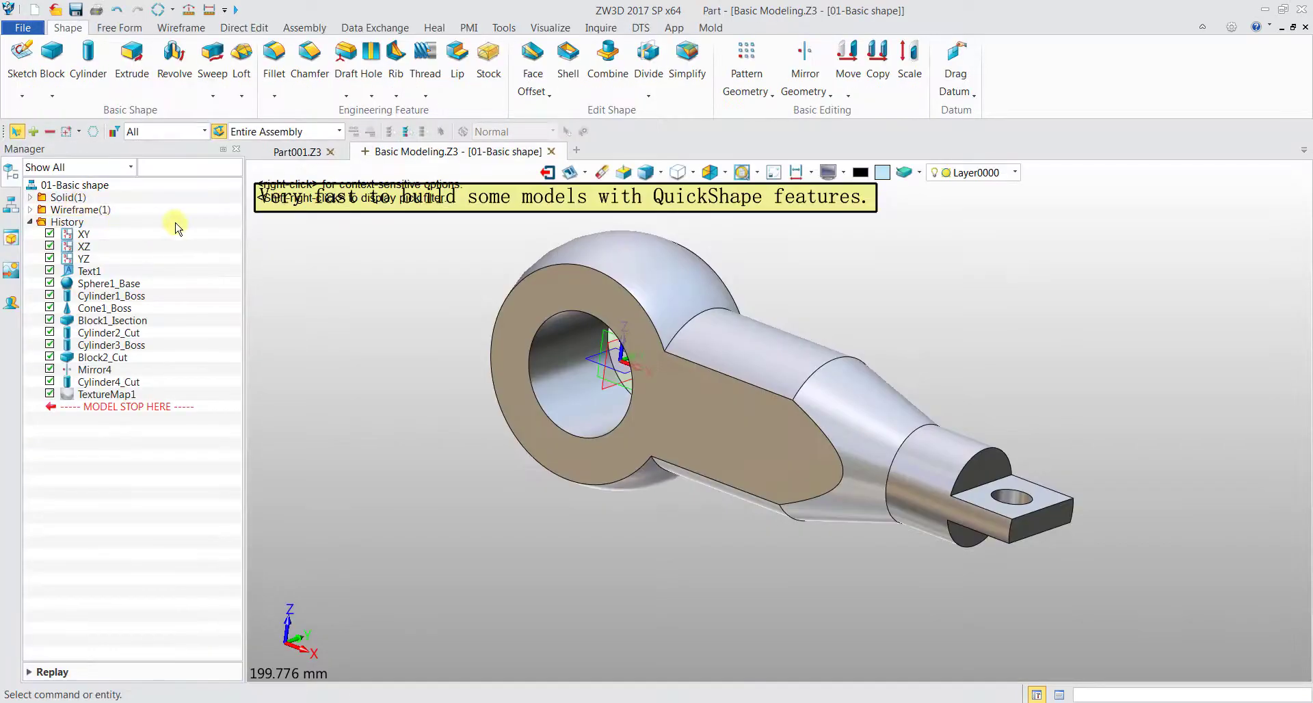
pyautogui.rightClick(1022, 79)
pyautogui.click(1077, 184)
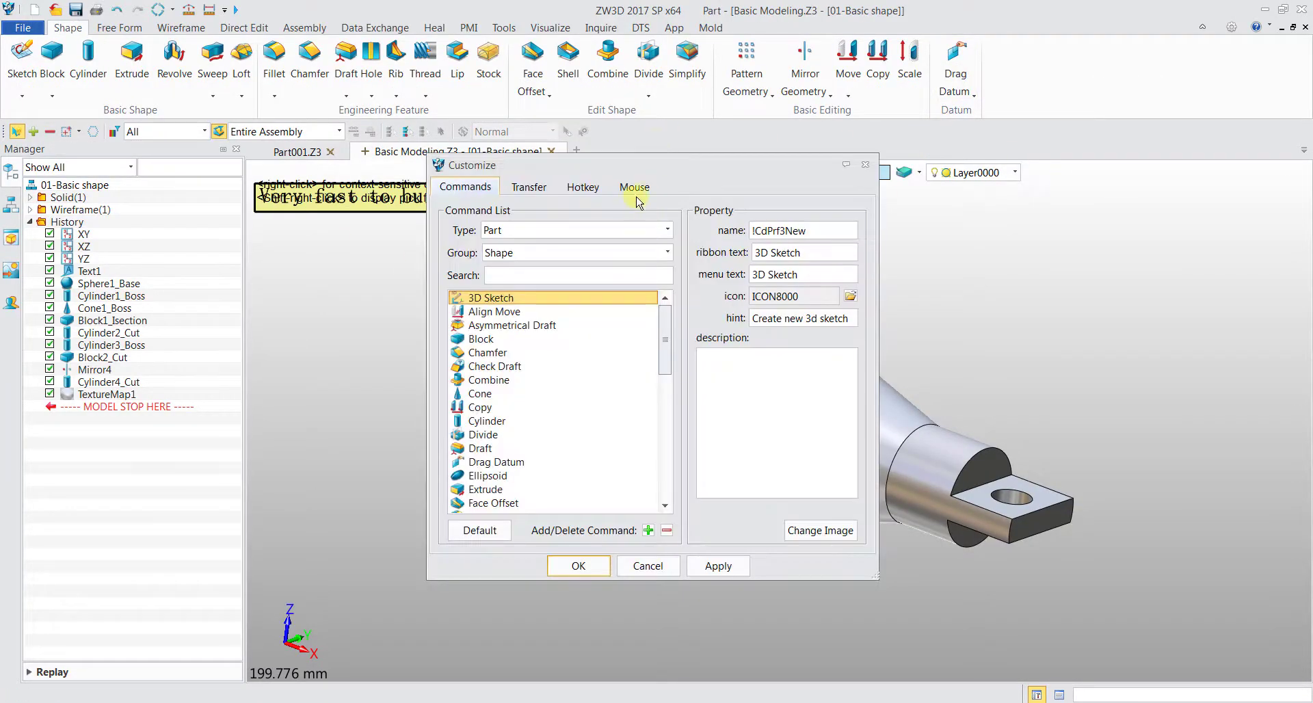
pyautogui.click(634, 187)
pyautogui.moveTo(636, 165); pyautogui.dragTo(222, 176)
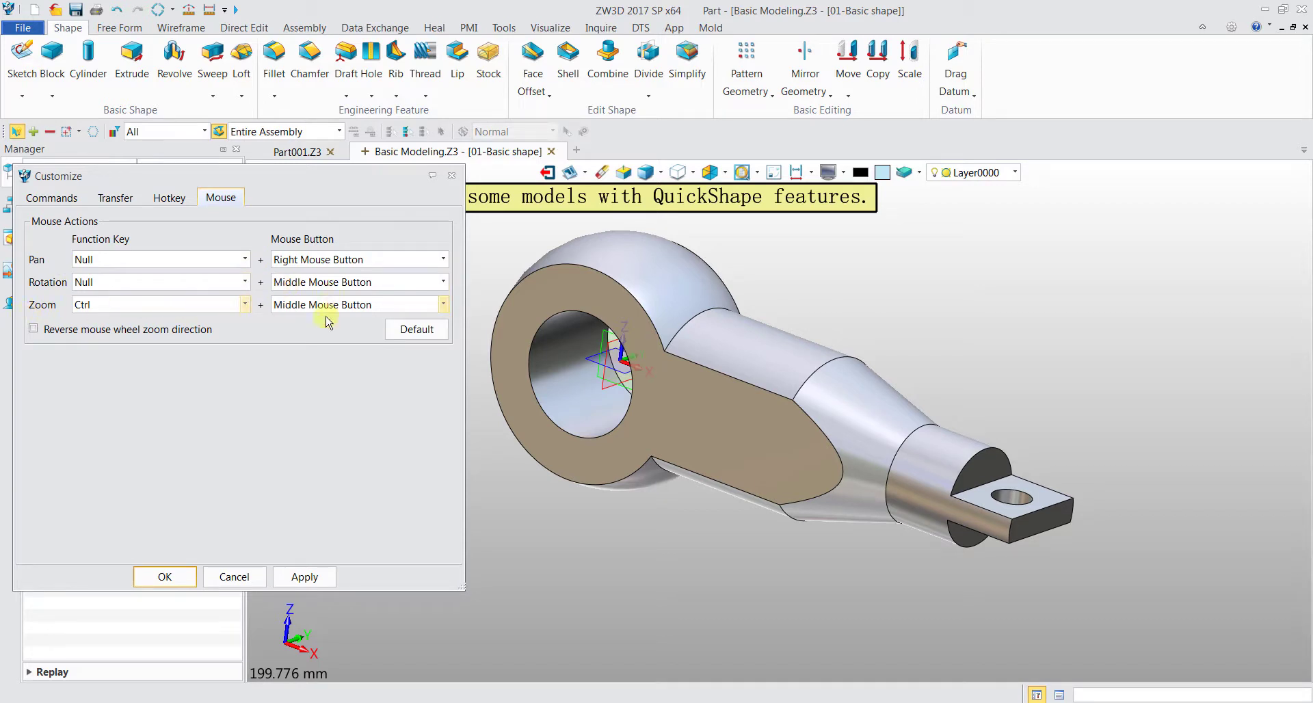
pyautogui.click(451, 176)
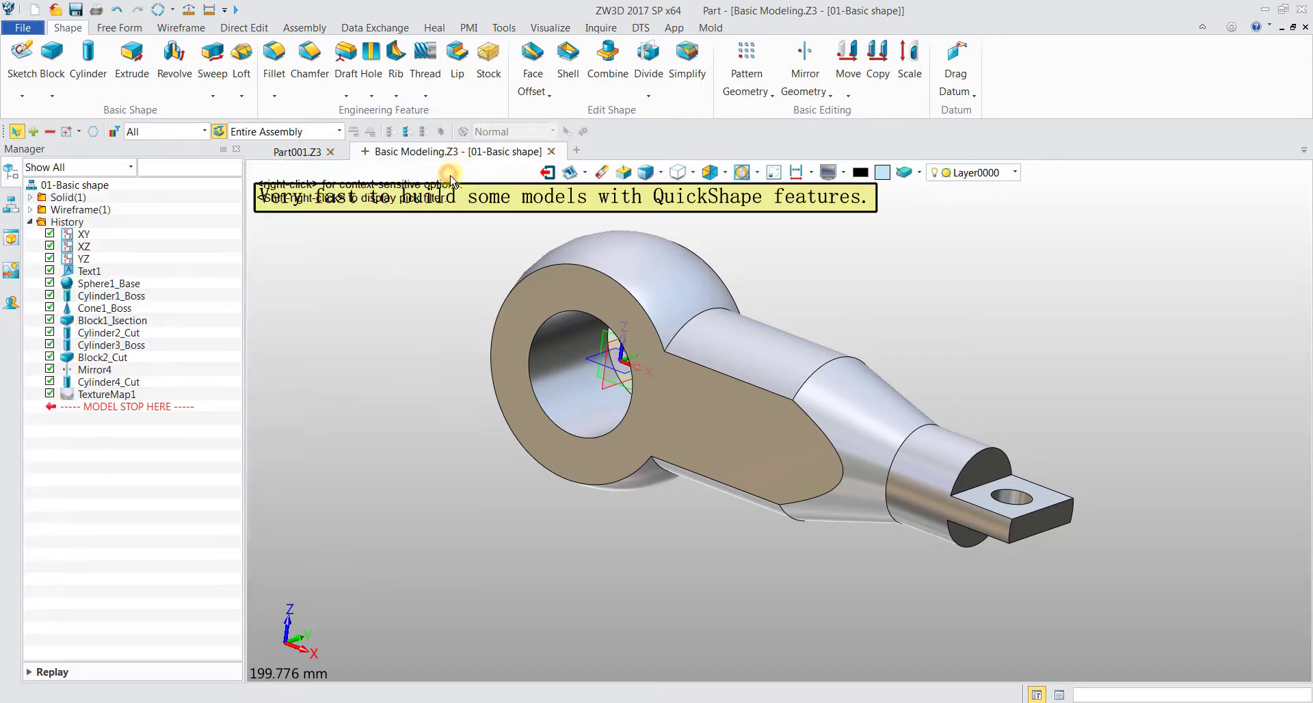
# Examine the basic shape part by rotating, panning and zooming the view in and out
pyautogui.moveTo(978, 313); pyautogui.dragTo(756, 361, button='middle')
pyautogui.moveTo(929, 340); pyautogui.dragTo(961, 313, button='middle')
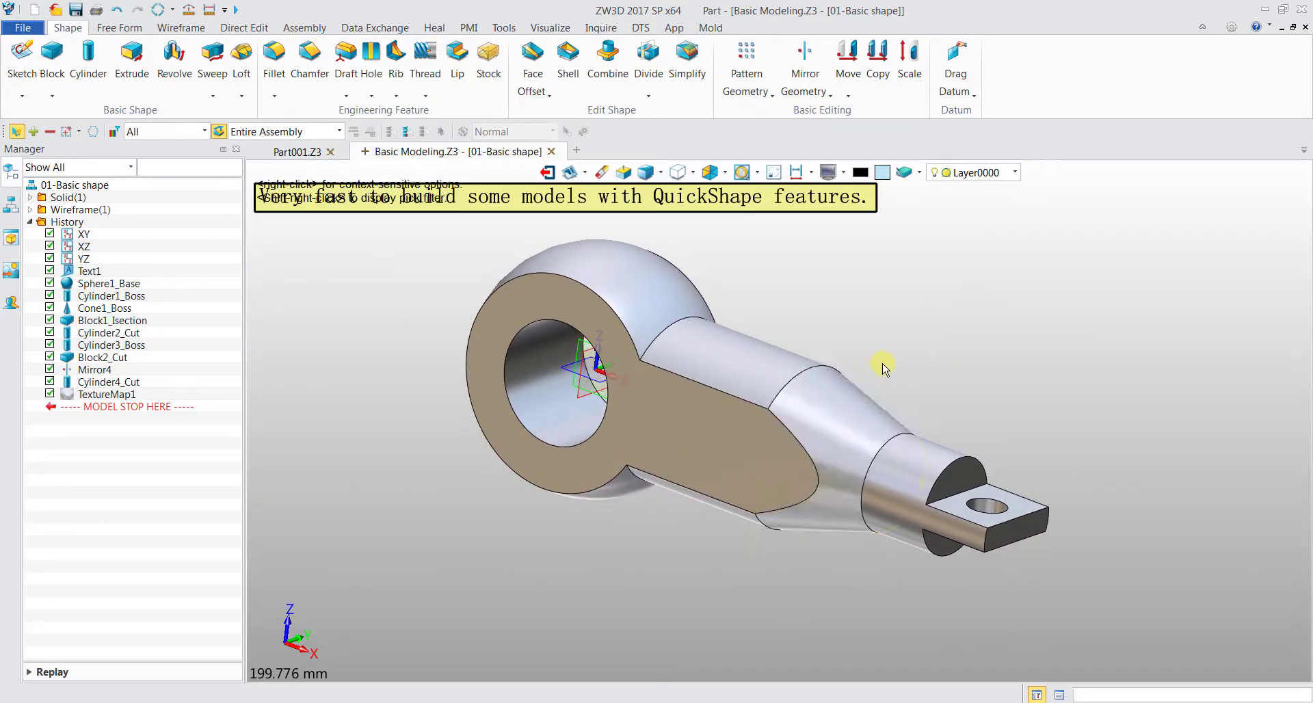
pyautogui.moveTo(882, 368)
pyautogui.mouseDown(button='middle')
pyautogui.moveTo(867, 258)
pyautogui.moveTo(917, 439)
pyautogui.moveTo(843, 298)
pyautogui.moveTo(910, 441)
pyautogui.moveTo(896, 351)
pyautogui.mouseUp(button='middle')
pyautogui.scroll(-3, 897, 355)
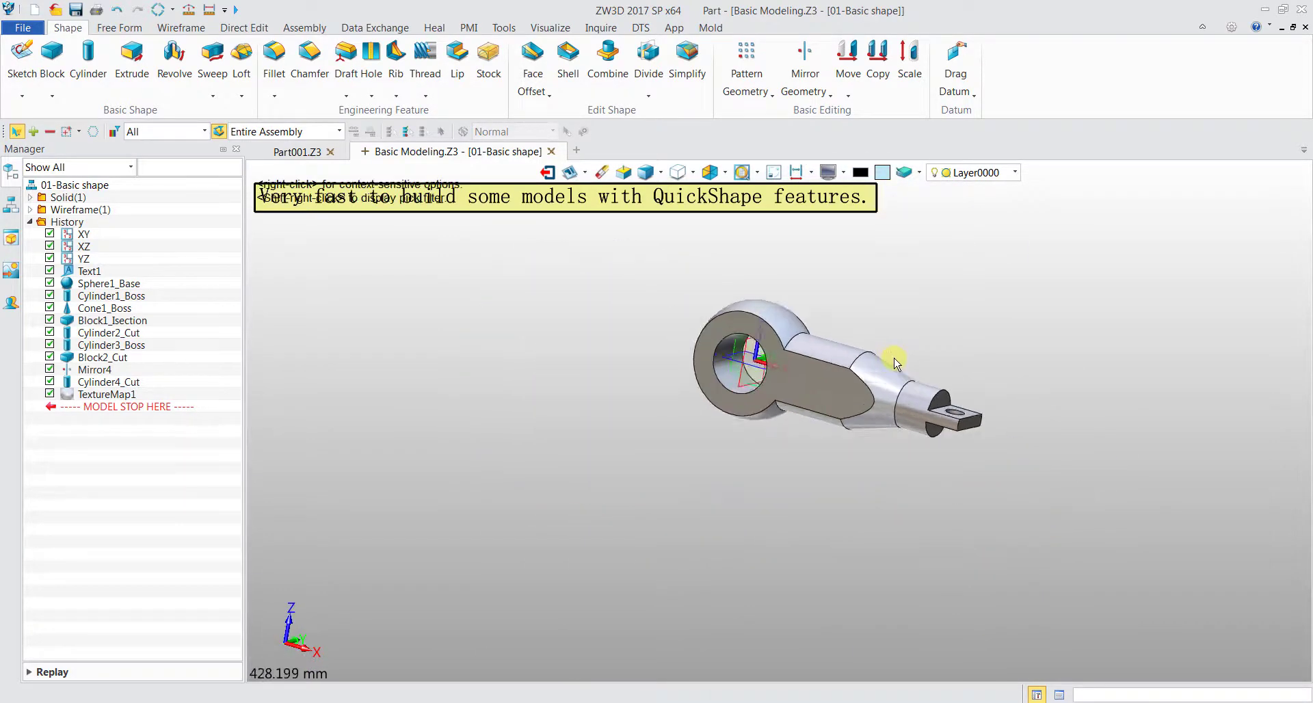
pyautogui.scroll(3, 897, 361)
pyautogui.scroll(-2, 896, 359)
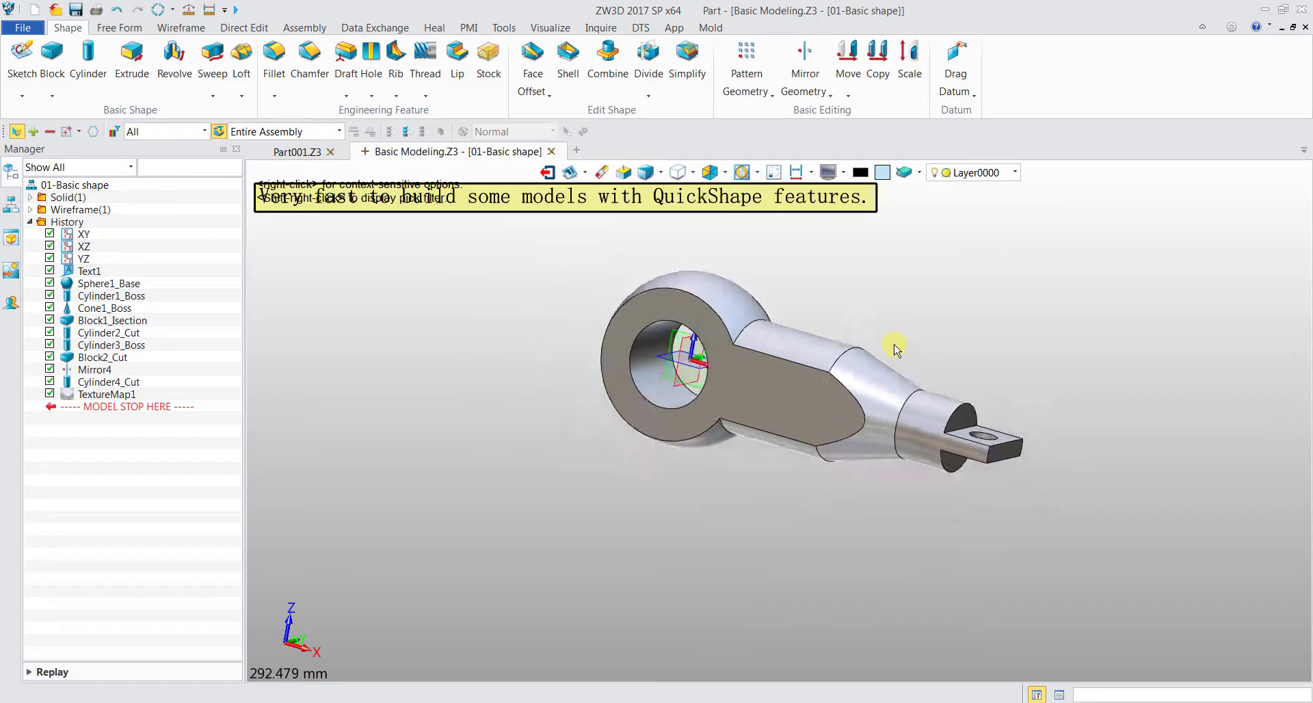
pyautogui.scroll(2, 896, 350)
pyautogui.scroll(-2, 896, 350)
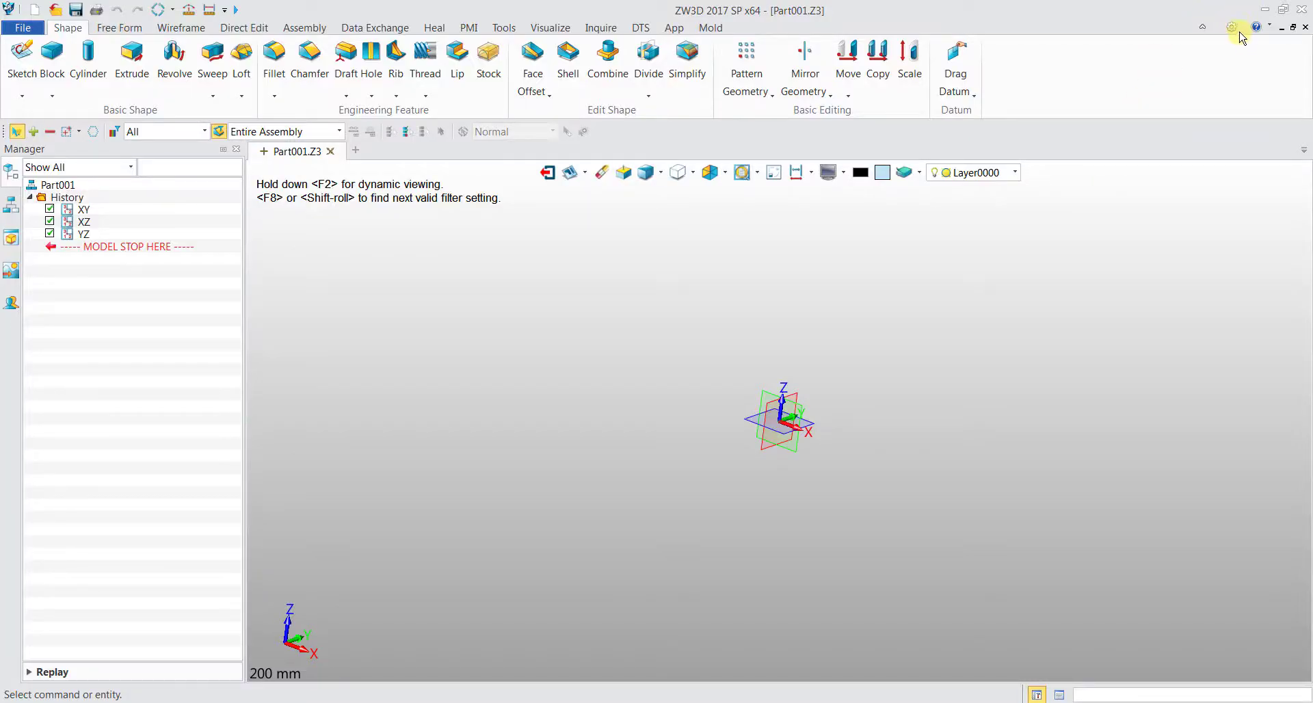
# Open the program configuration and review the General, Part, 2D, Color and Background settings
pyautogui.click(1240, 31)
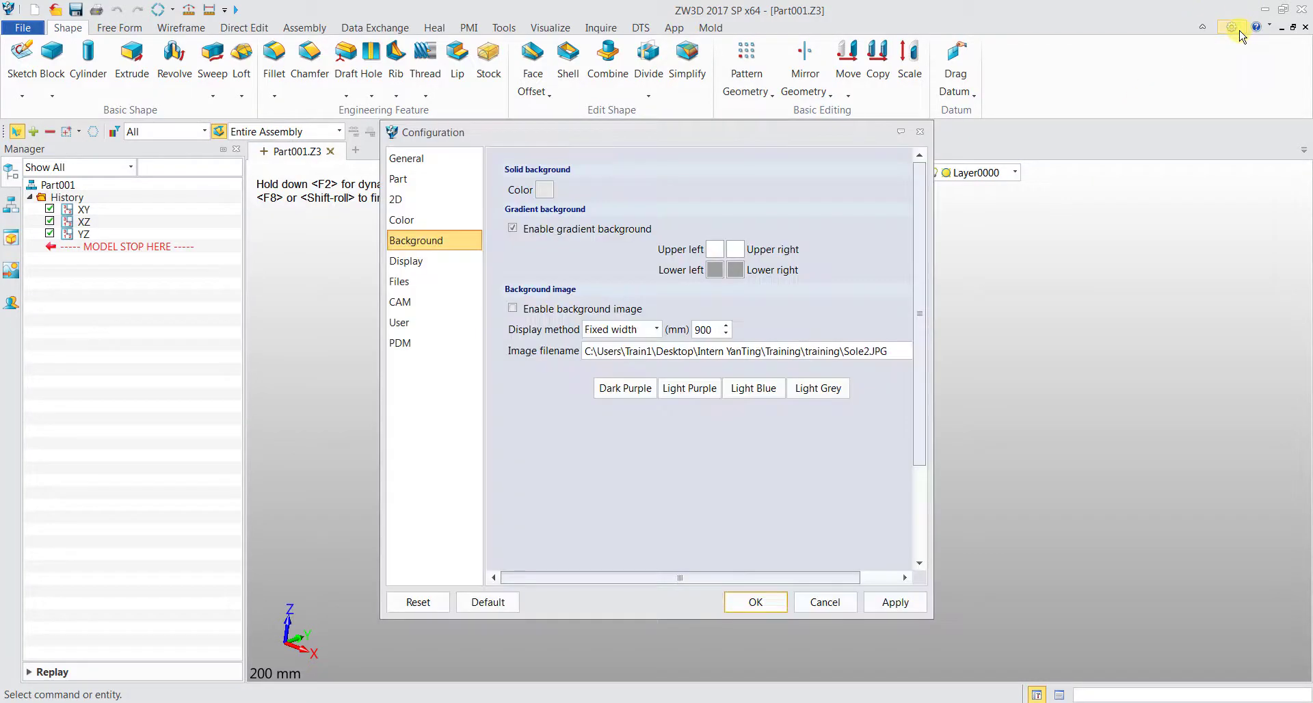
pyautogui.click(411, 158)
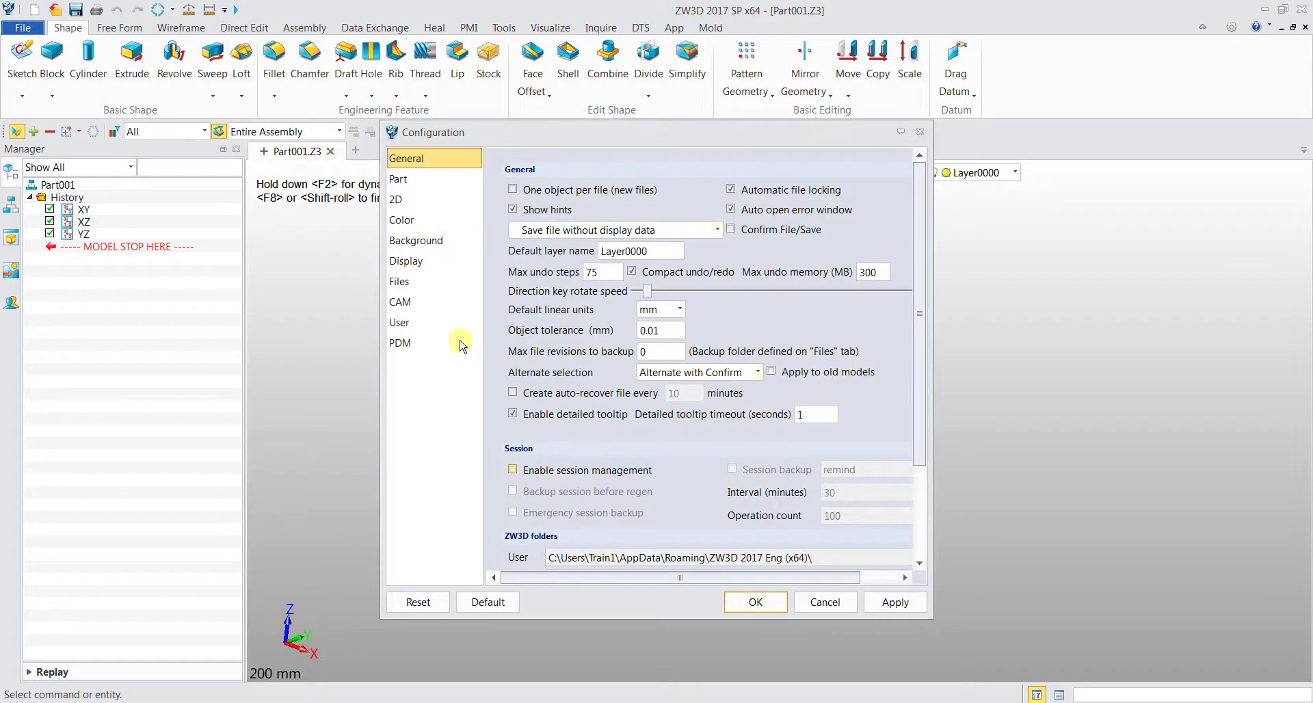
pyautogui.click(419, 179)
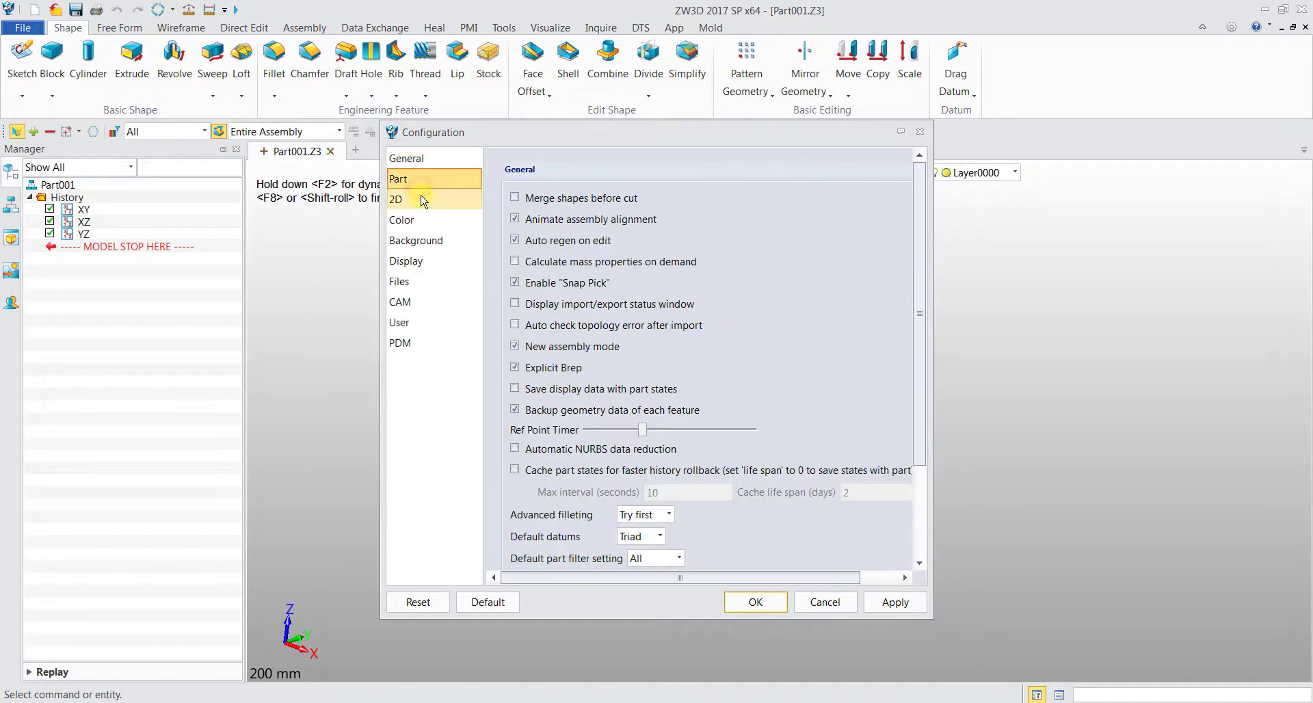
pyautogui.click(419, 199)
pyautogui.click(425, 219)
pyautogui.click(436, 239)
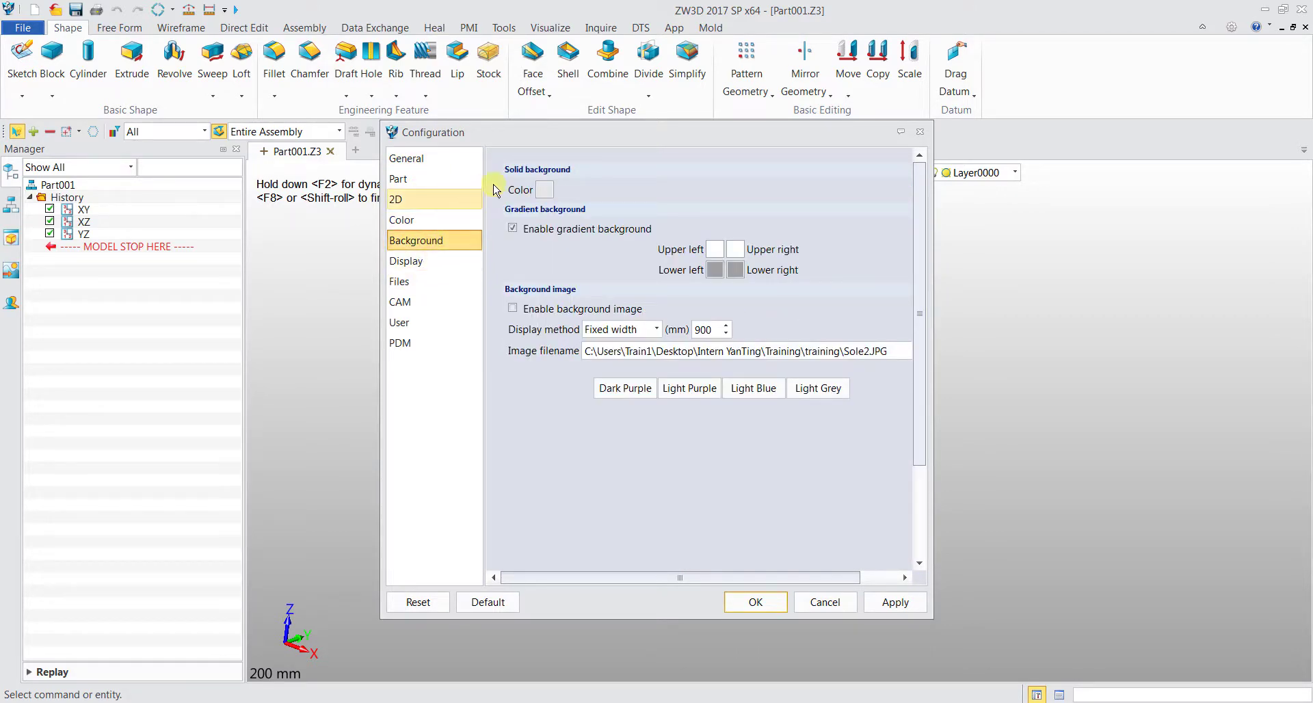
# Set the lower left and lower right gradient background colors to white
pyautogui.moveTo(841, 132); pyautogui.dragTo(616, 182)
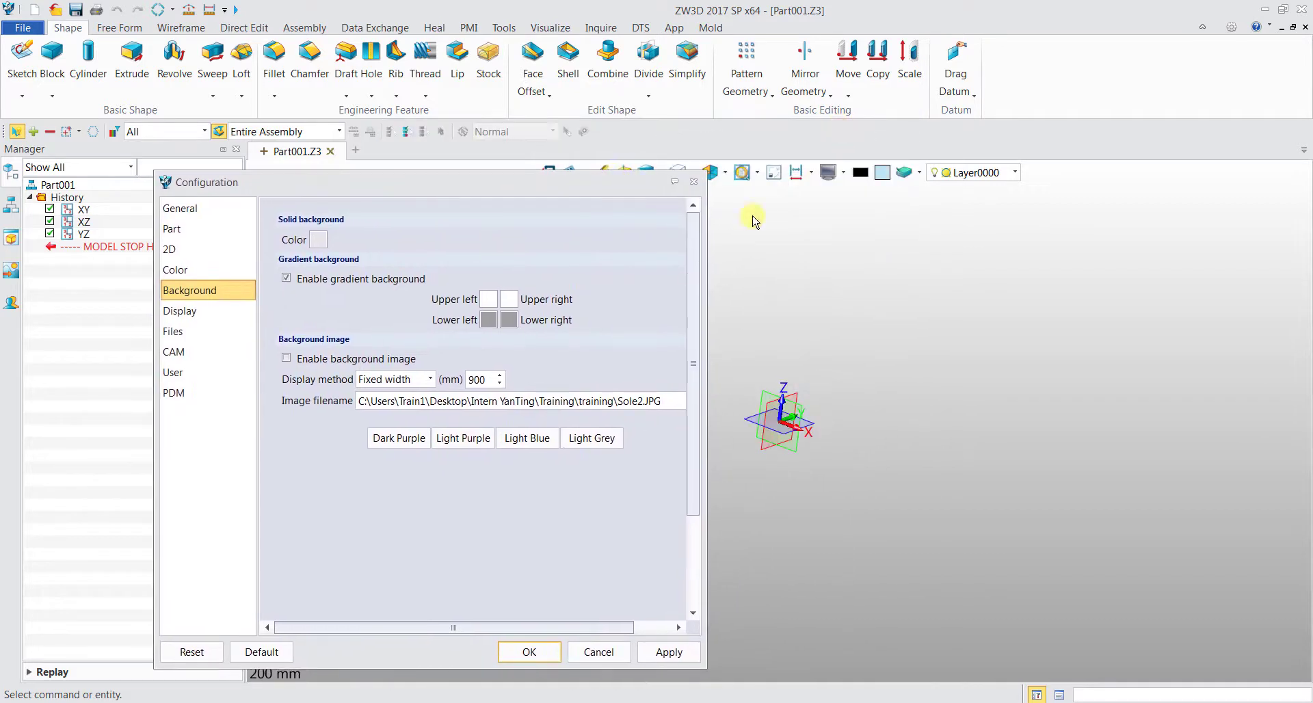
pyautogui.click(490, 319)
pyautogui.click(530, 374)
pyautogui.click(509, 320)
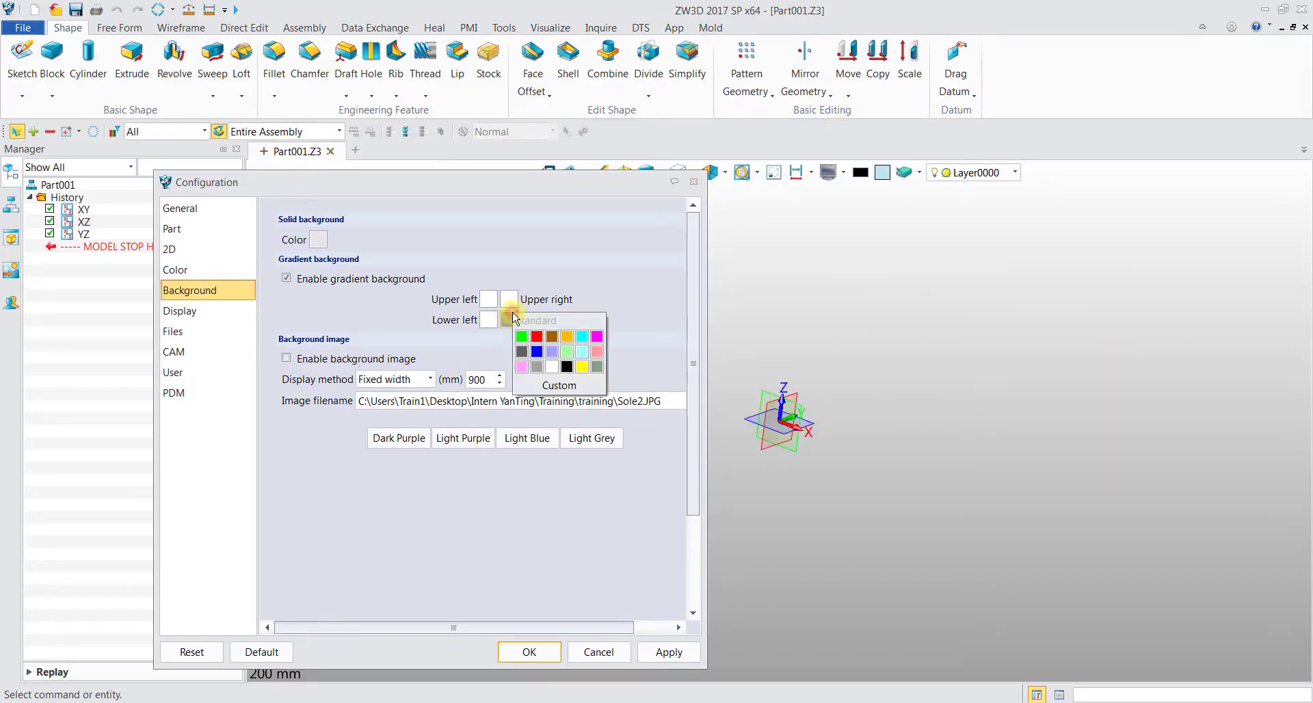
pyautogui.click(549, 369)
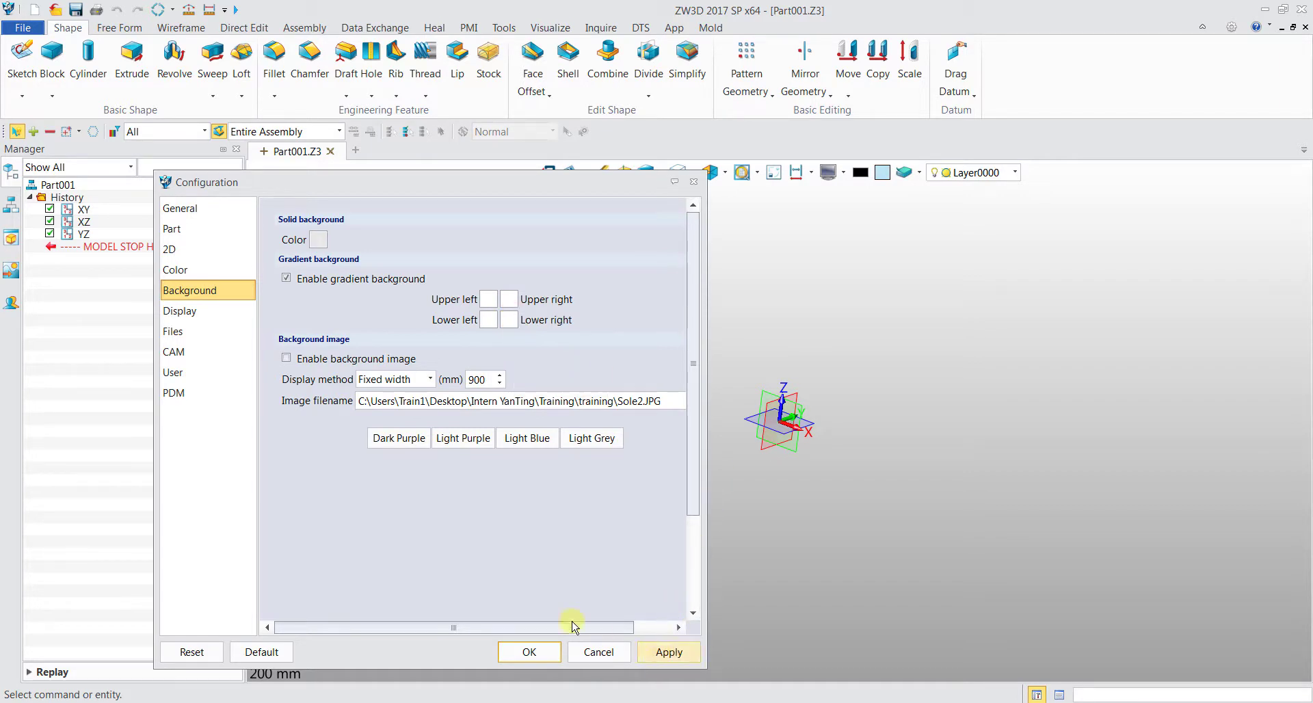
# Review the default file and backup folder settings, then apply and accept the configuration
pyautogui.click(201, 333)
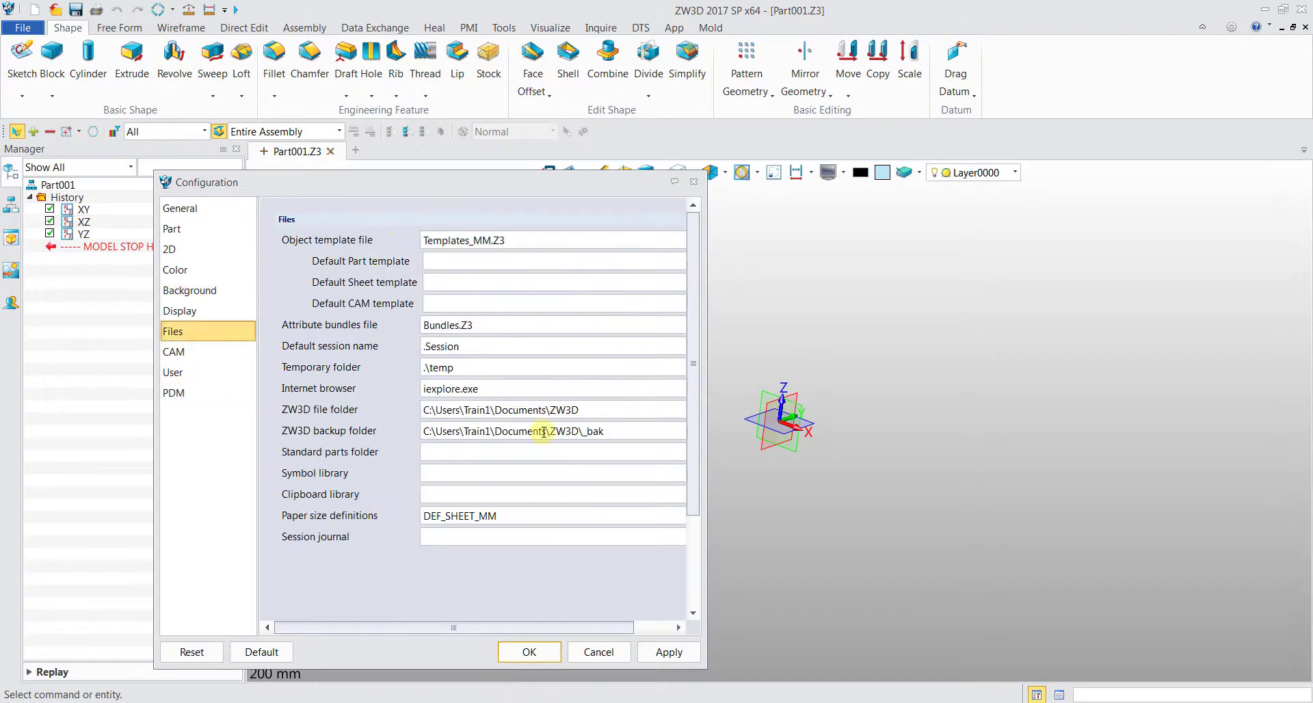
pyautogui.click(658, 665)
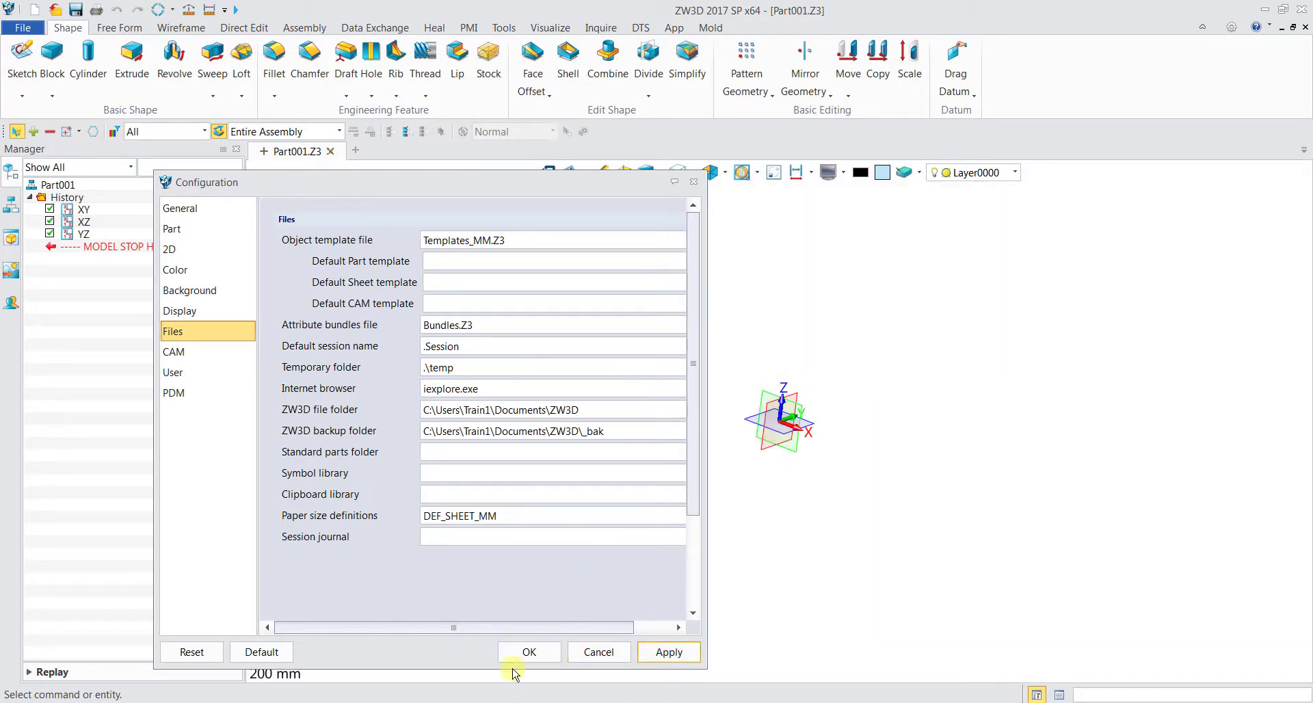
pyautogui.click(527, 653)
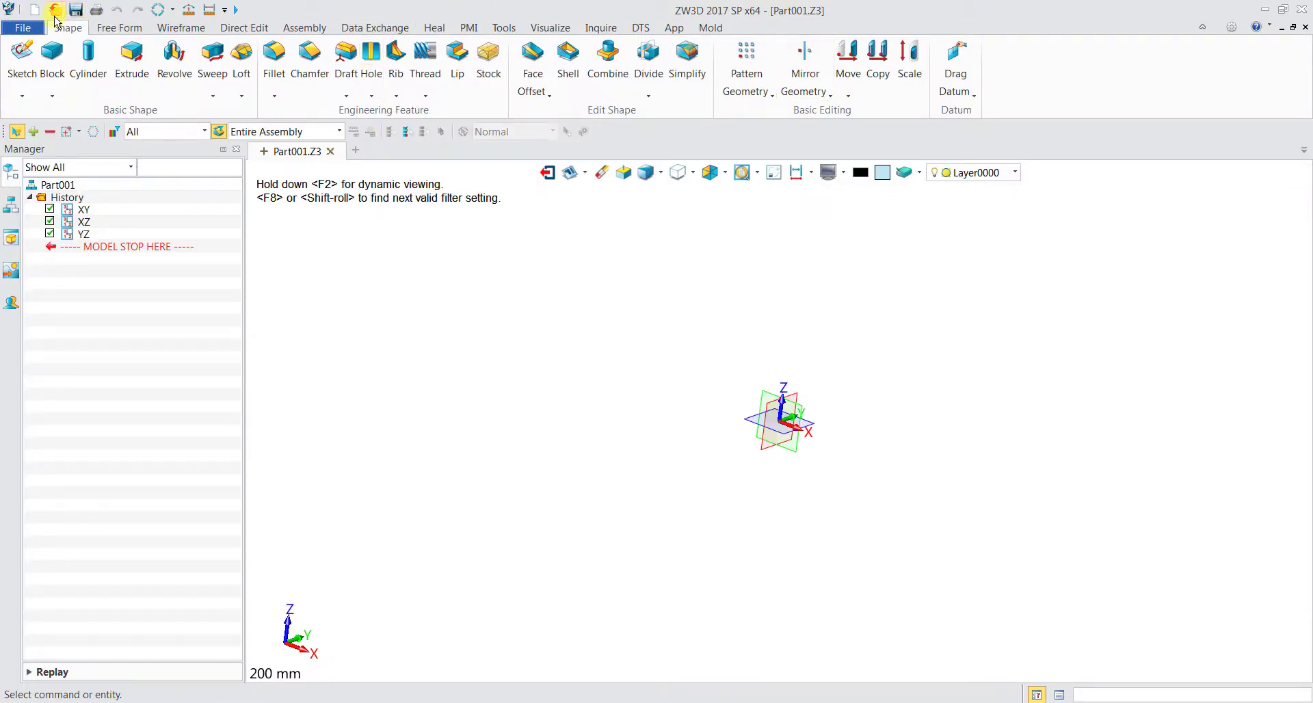
# Open the Siemens part asm3_cn_pulley_1 from the NX Essential CAD parts folder on the Desktop
pyautogui.click(57, 13)
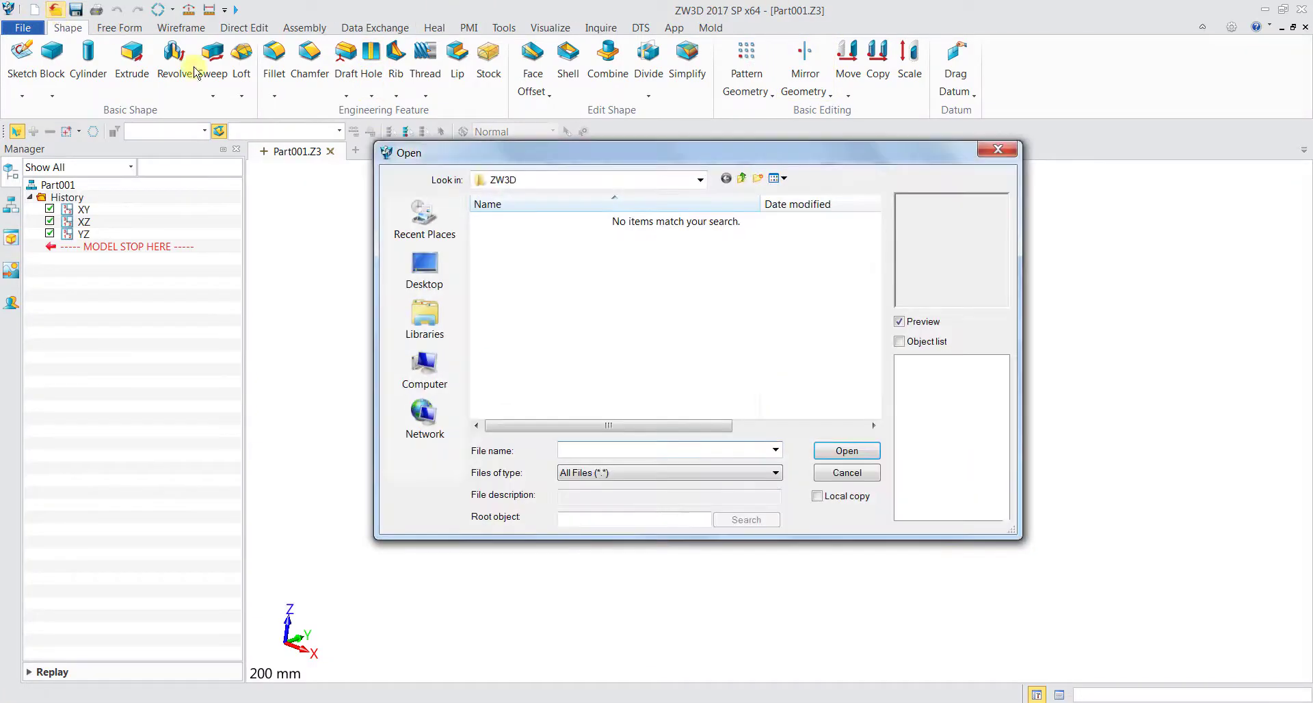
pyautogui.click(422, 272)
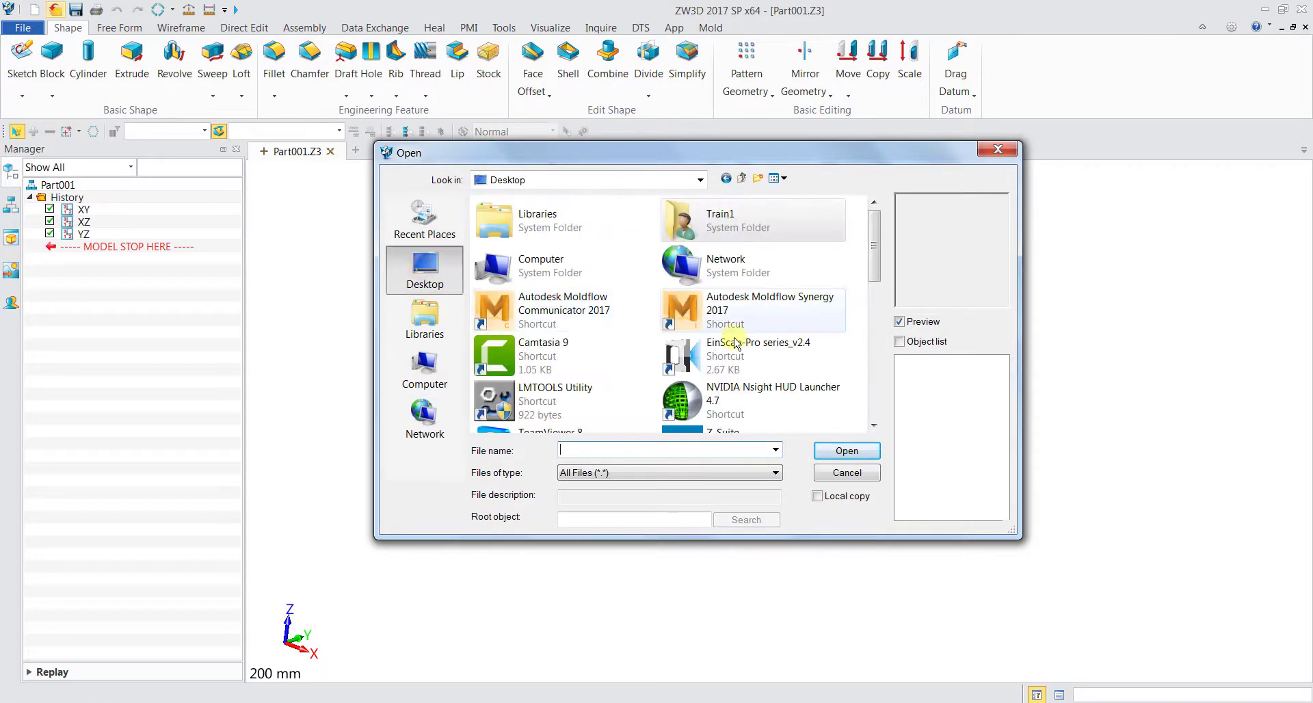
pyautogui.moveTo(875, 254); pyautogui.dragTo(872, 337)
pyautogui.doubleClick(604, 325)
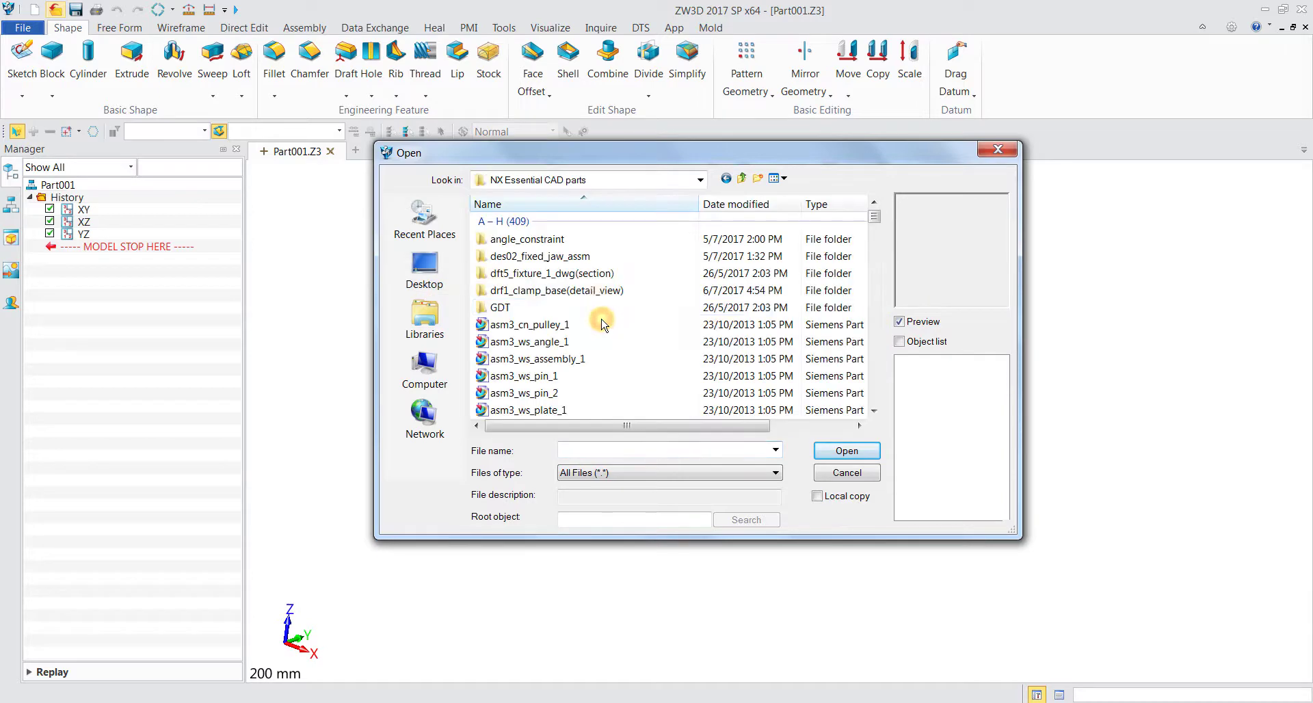
pyautogui.doubleClick(511, 332)
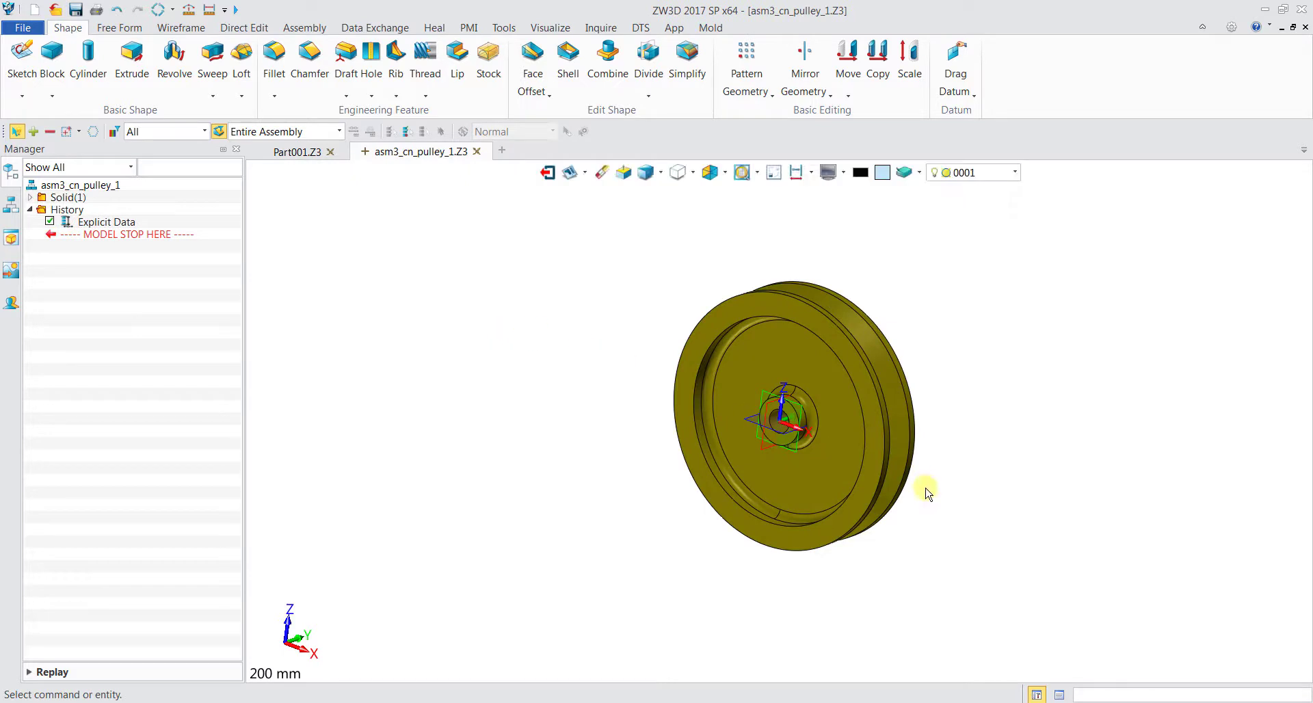
# Rotate the pulley to view it from another angle and close its file without saving
pyautogui.moveTo(971, 504); pyautogui.dragTo(950, 557, button='middle')
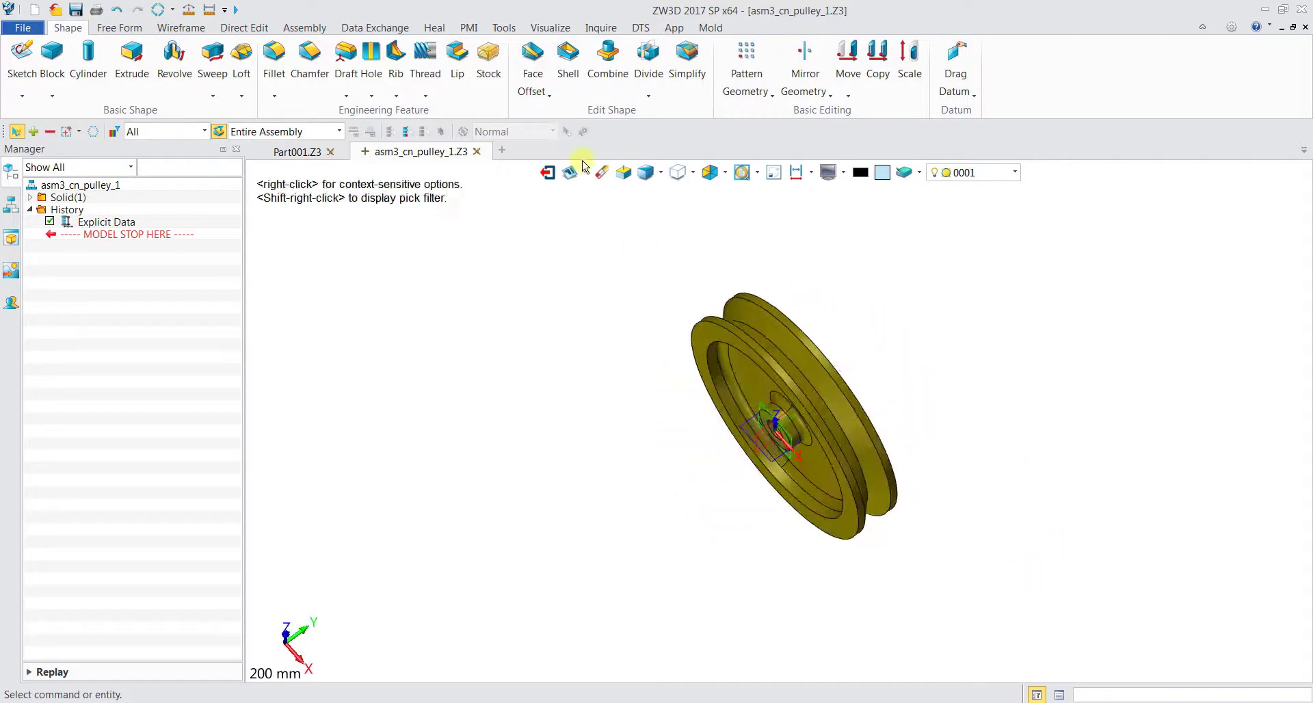
pyautogui.click(477, 151)
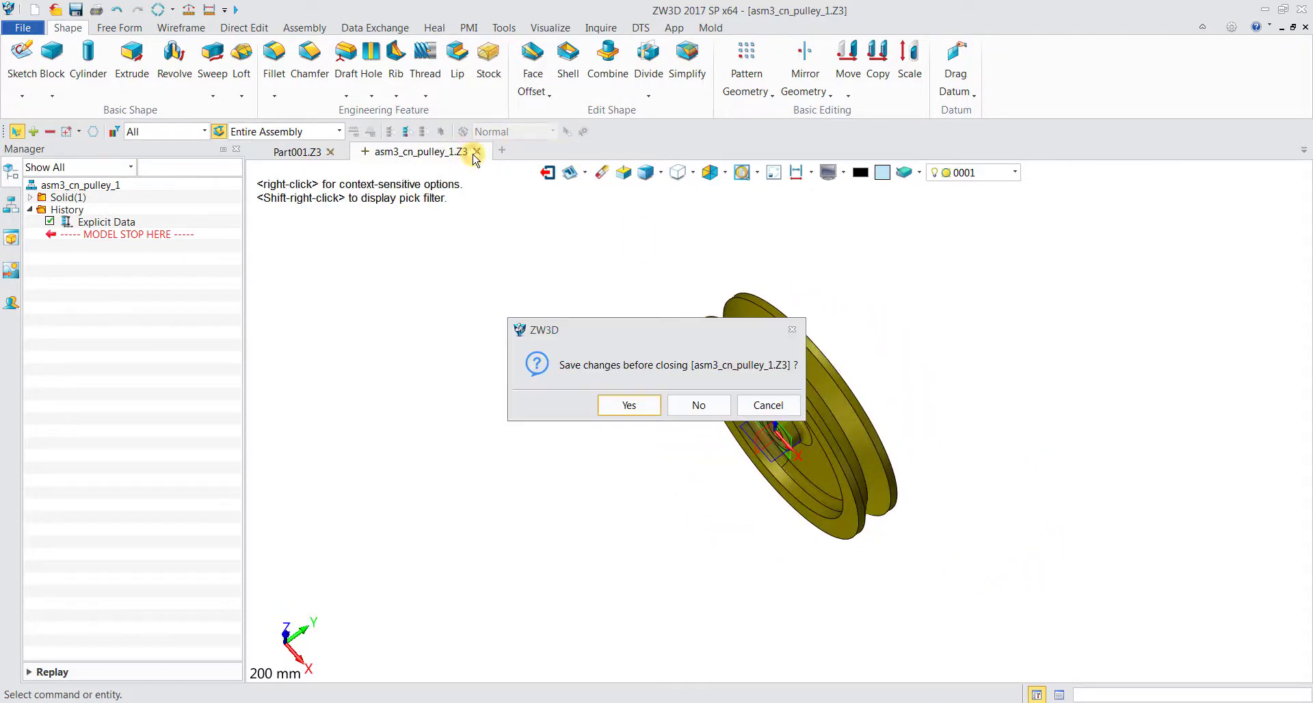
pyautogui.click(696, 407)
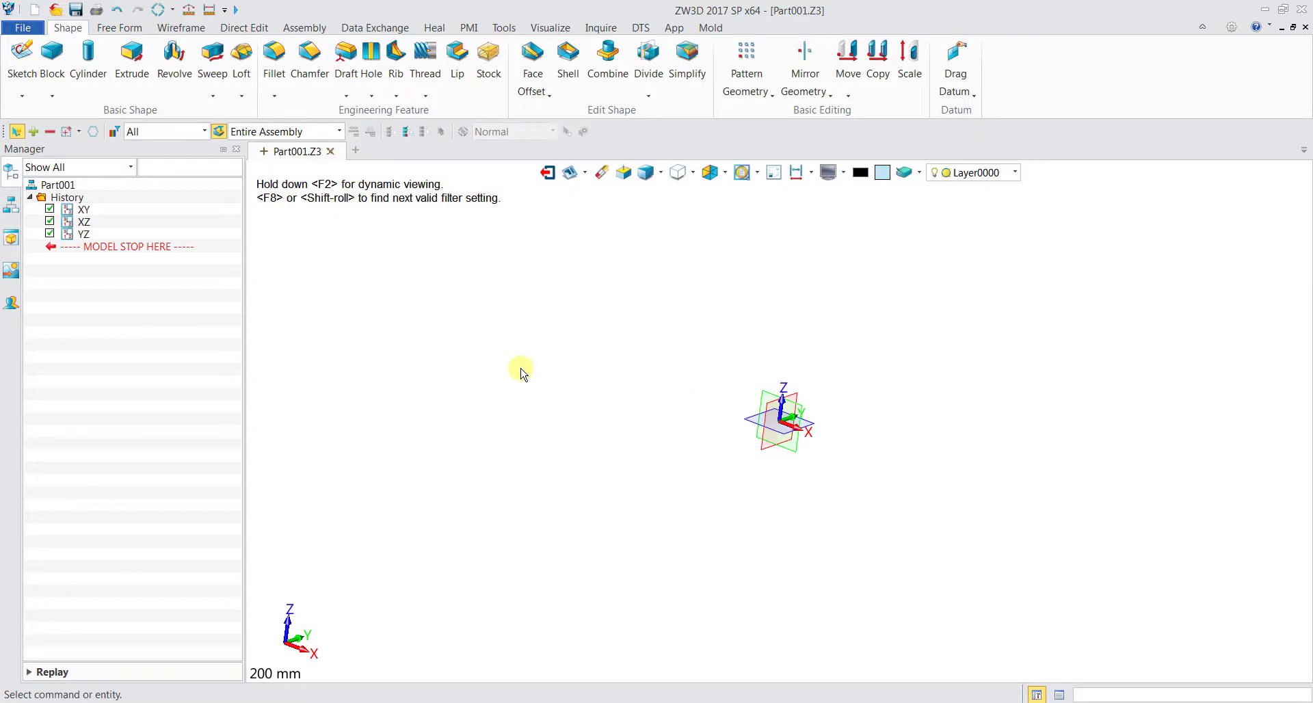
# Import the NX part asm3_cn_pulley_1 into the current object with the Normal import mode
pyautogui.click(13, 27)
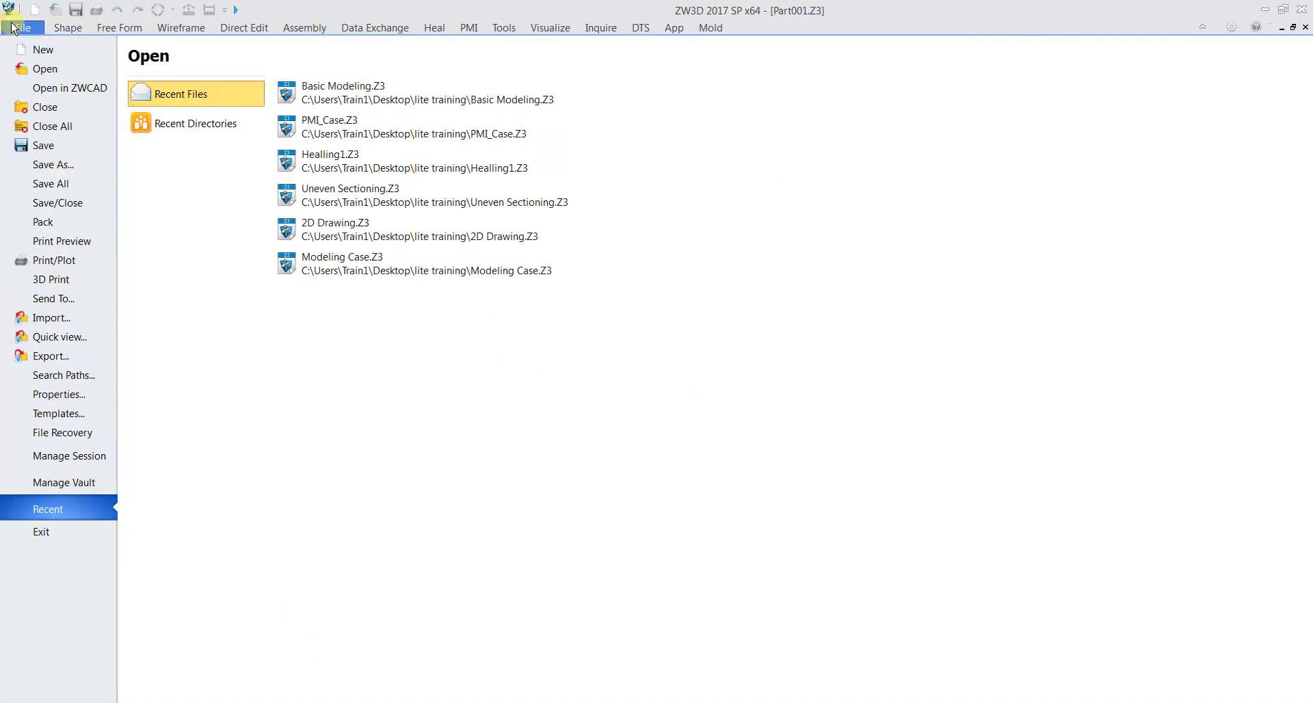
pyautogui.click(37, 320)
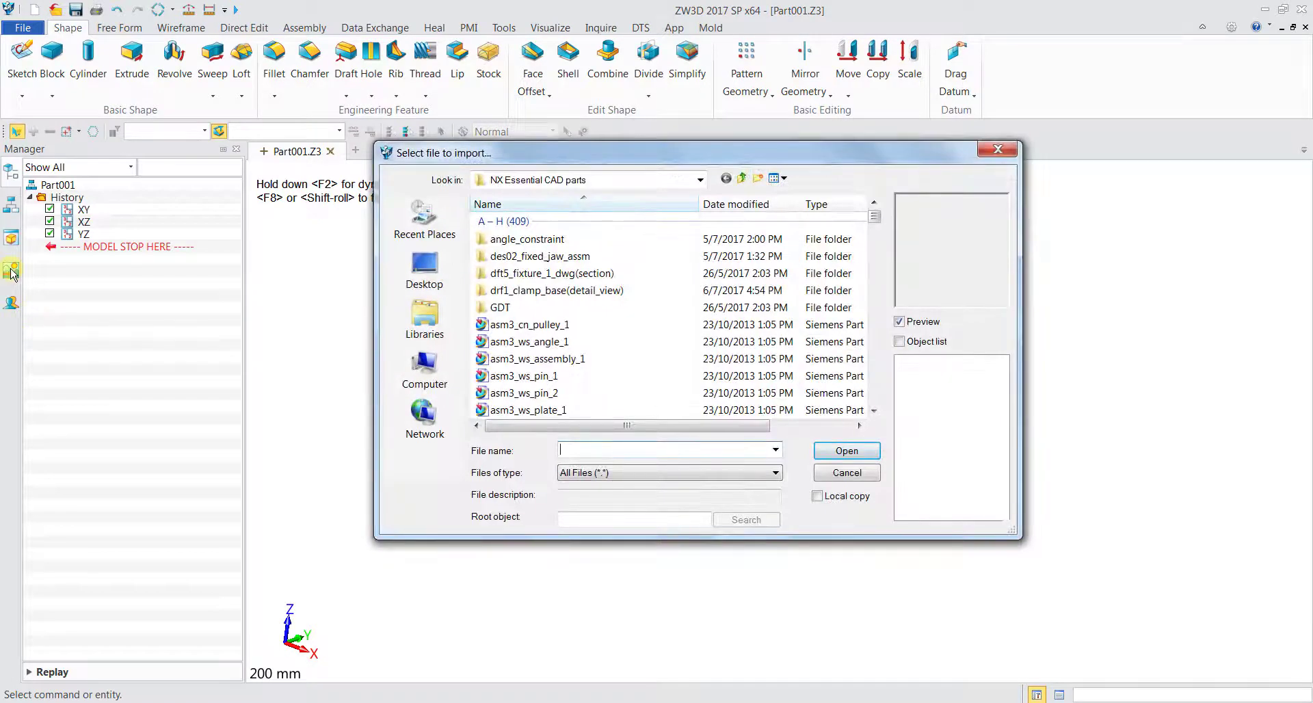
pyautogui.doubleClick(555, 331)
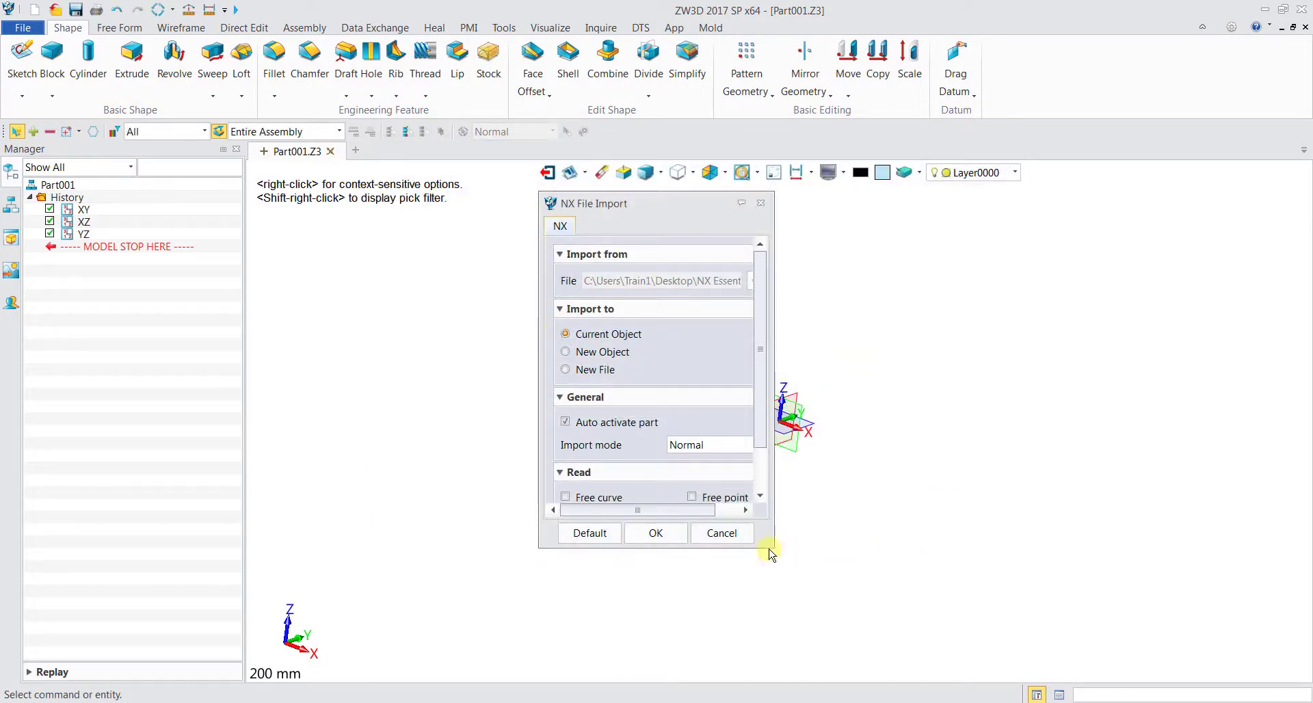
pyautogui.moveTo(772, 544); pyautogui.dragTo(829, 600)
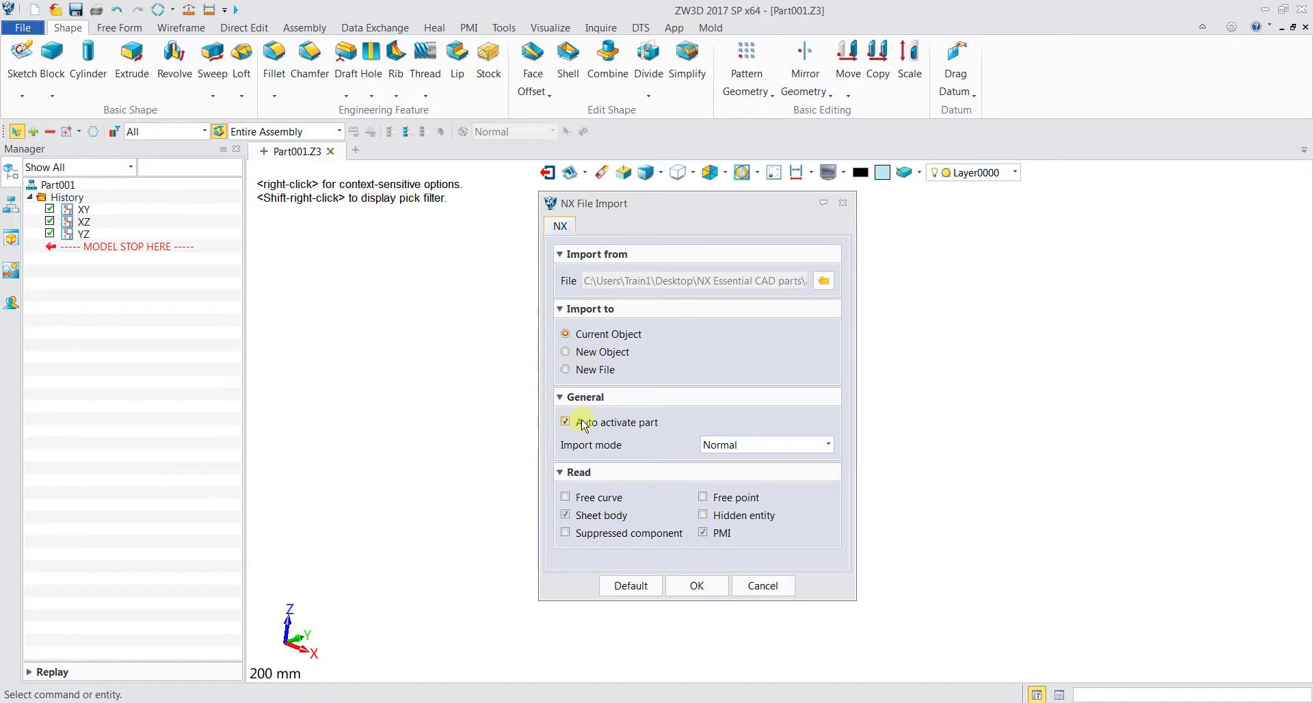
pyautogui.click(697, 585)
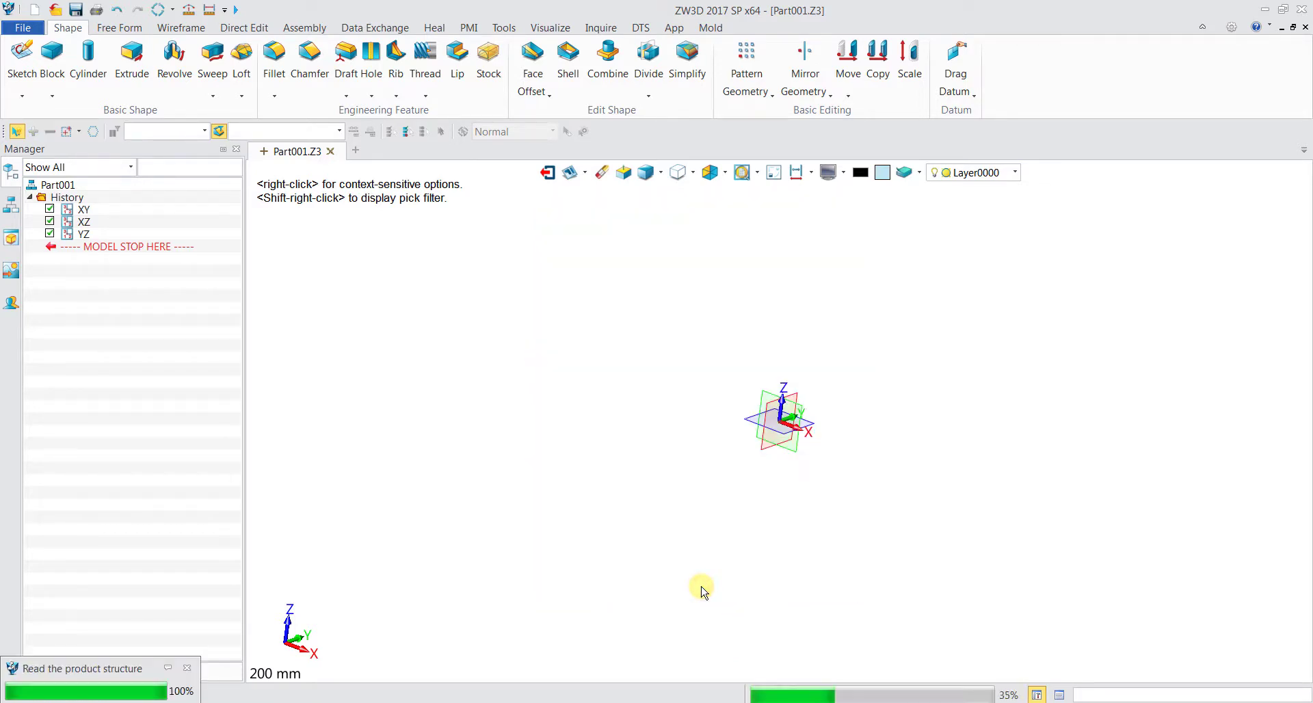